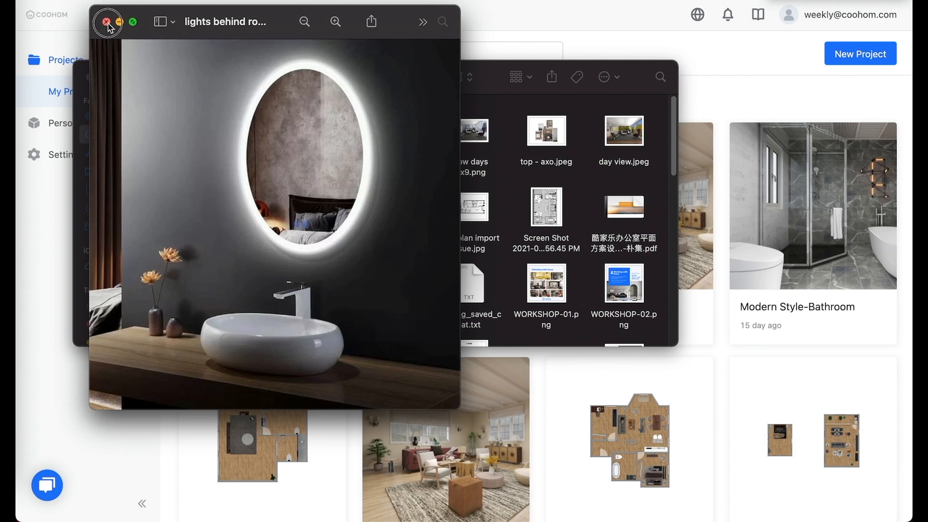
Step: Close the reference image and file window, and start the project from the Modern Style-Bathroom template
click(107, 22)
click(93, 77)
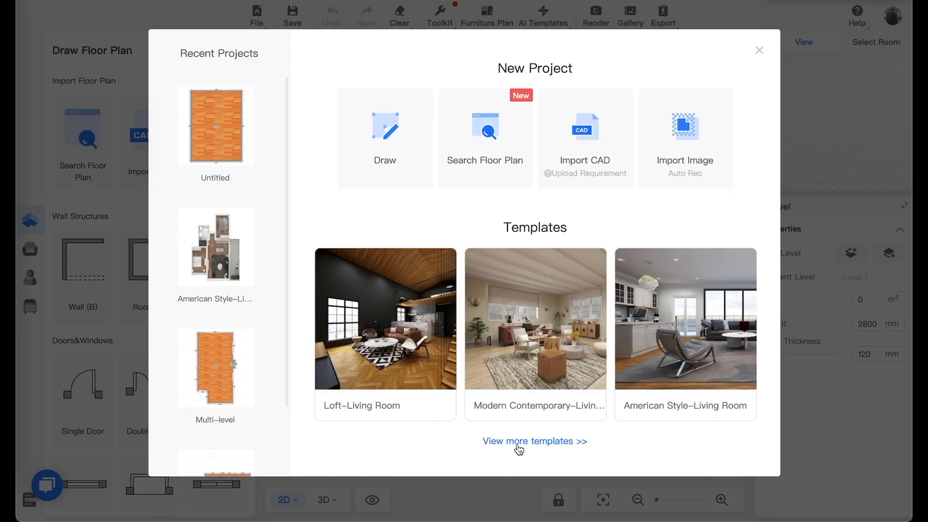
click(518, 447)
scroll(513, 303, down, 2)
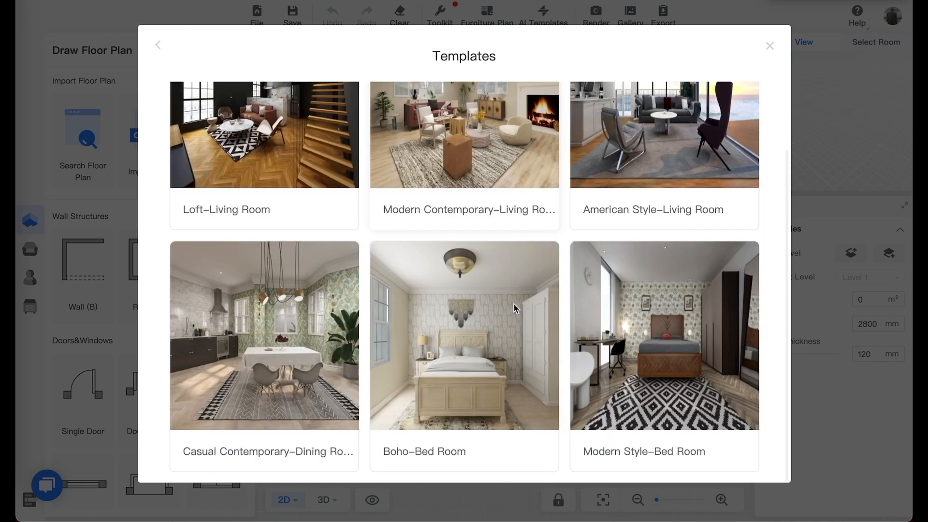
mouse_move(729, 384)
scroll(729, 384, down, 3)
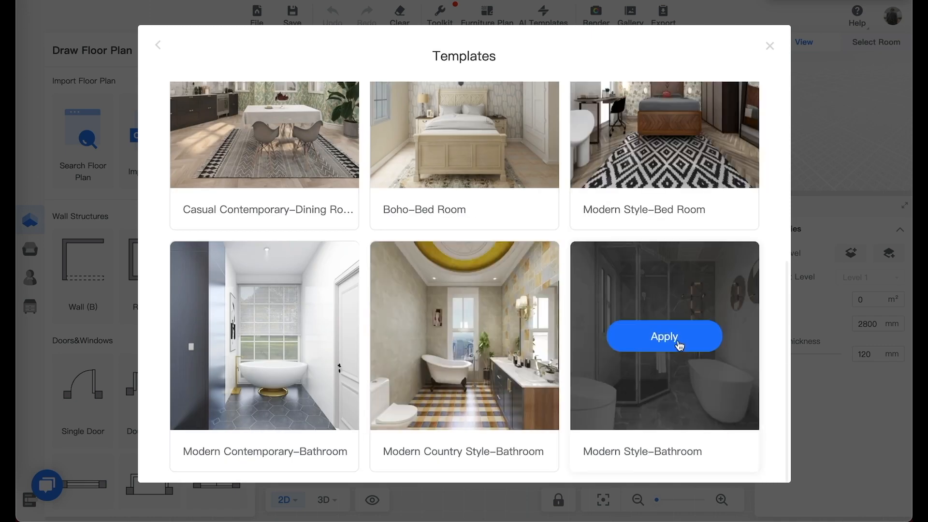
click(696, 338)
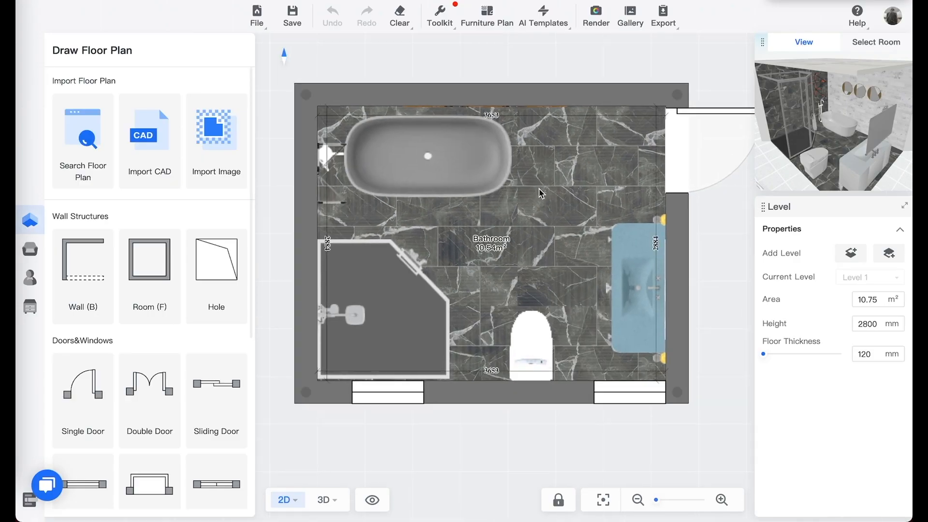
Step: Switch to the 3D view and delete the set of three round mirrors from the marble-tiled wall by the bathtub
drag(719, 231, 702, 228)
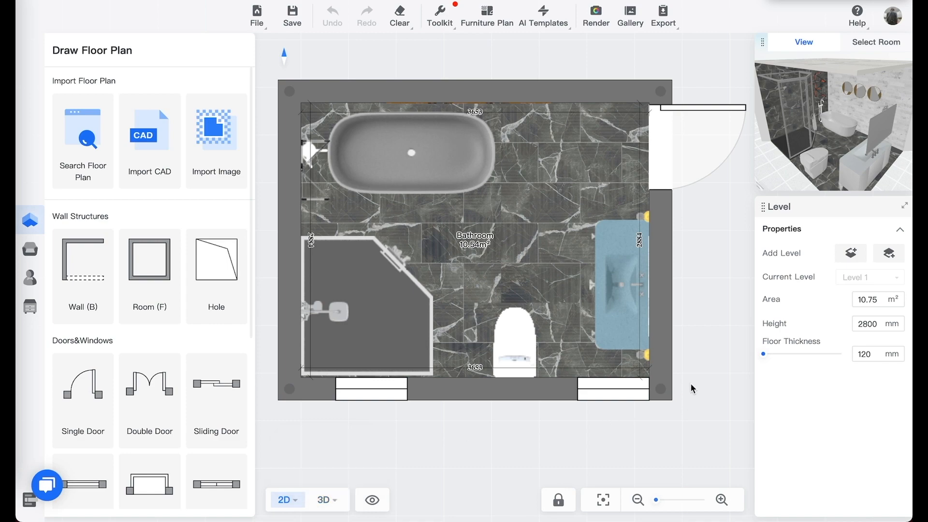
scroll(621, 250, down, 5)
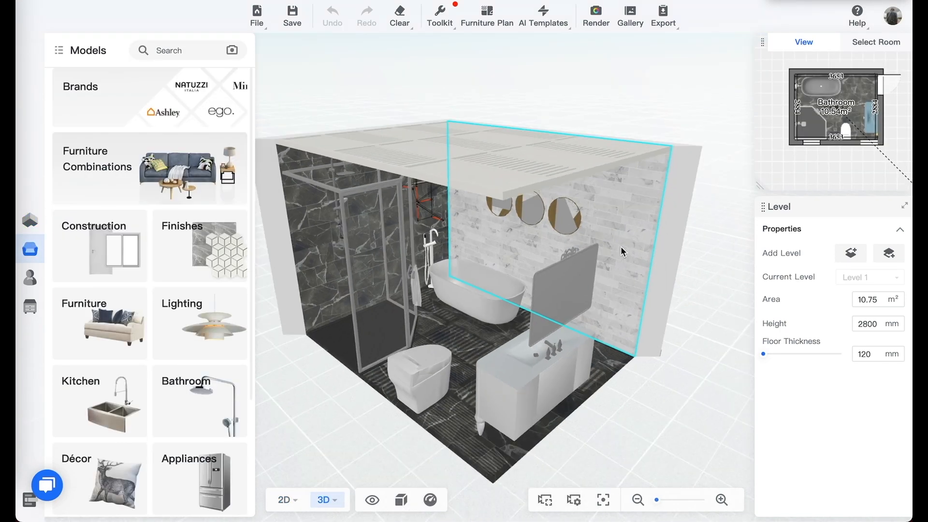
scroll(641, 232, up, 8)
scroll(640, 235, down, 5)
scroll(639, 236, up, 5)
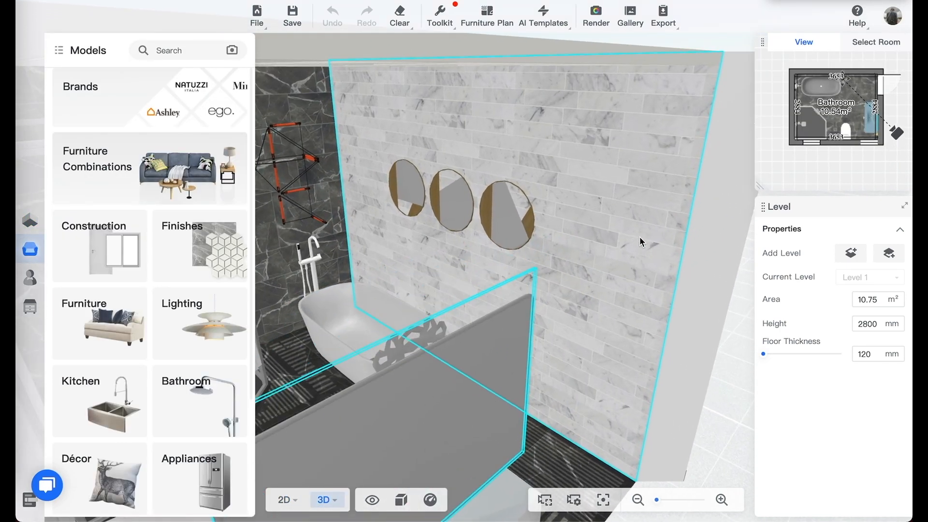
mouse_move(639, 236)
mouse_down()
mouse_move(646, 240)
mouse_move(669, 214)
mouse_move(652, 234)
mouse_move(638, 231)
mouse_up()
scroll(670, 214, up, 8)
click(638, 231)
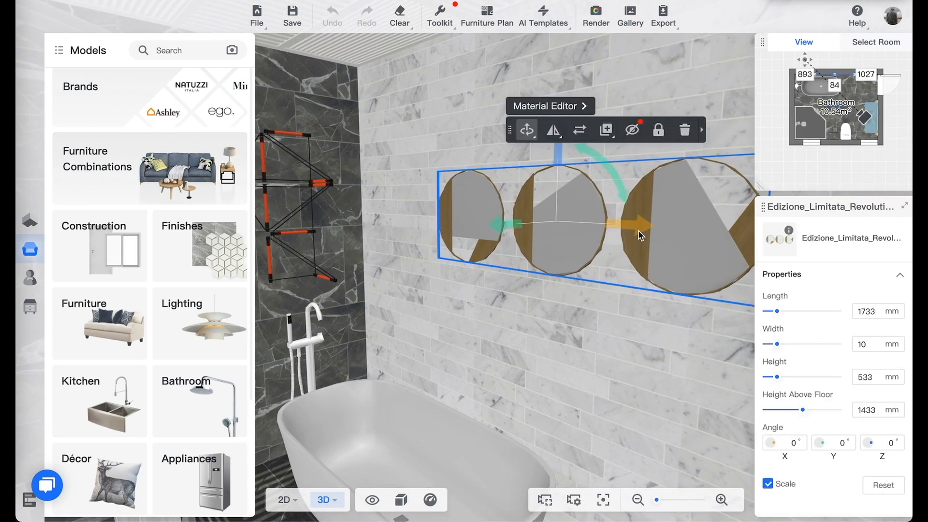
click(683, 129)
Step: Open the marble-tiled wall behind the bathtub in the Wall Editor
scroll(464, 196, down, 3)
scroll(465, 198, down, 2)
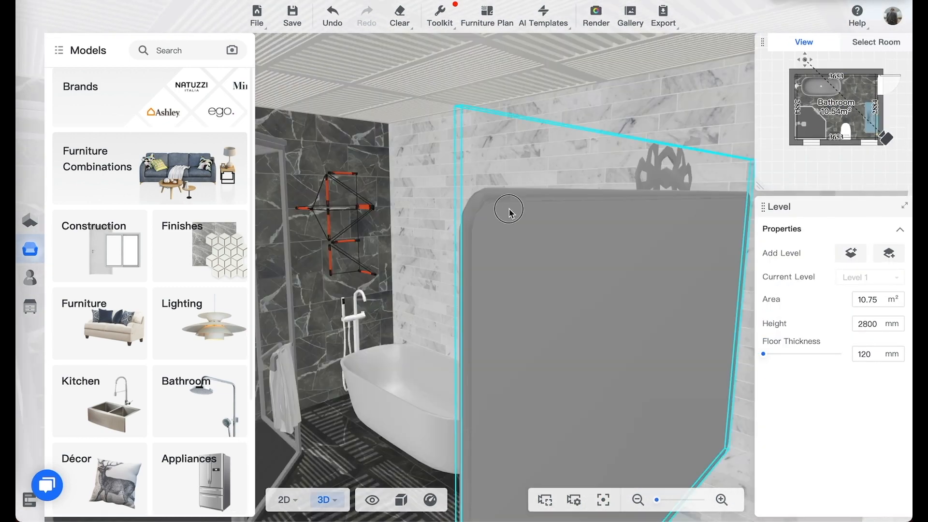
scroll(509, 211, down, 2)
scroll(526, 214, up, 2)
click(526, 214)
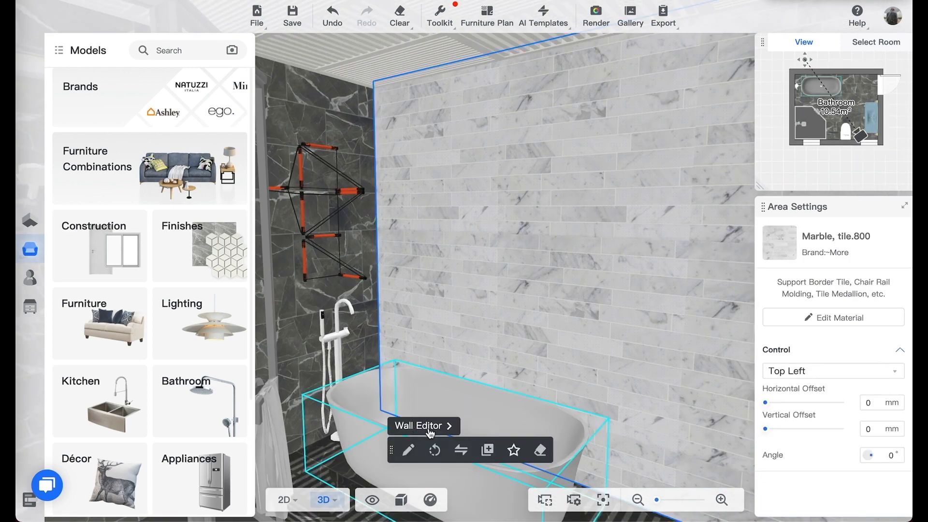
click(433, 426)
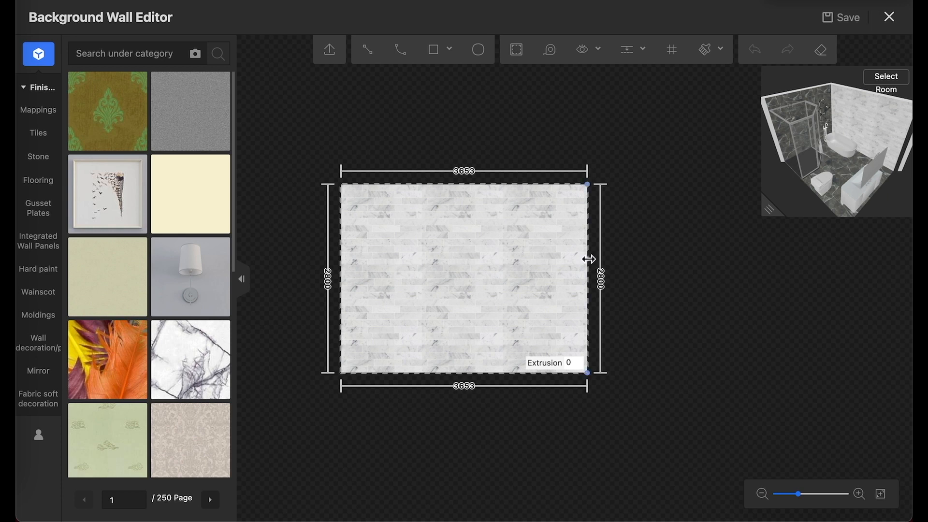
Step: Draw a circle with a 600 mm radius in the upper middle of the wall
scroll(483, 263, up, 2)
drag(485, 261, 528, 230)
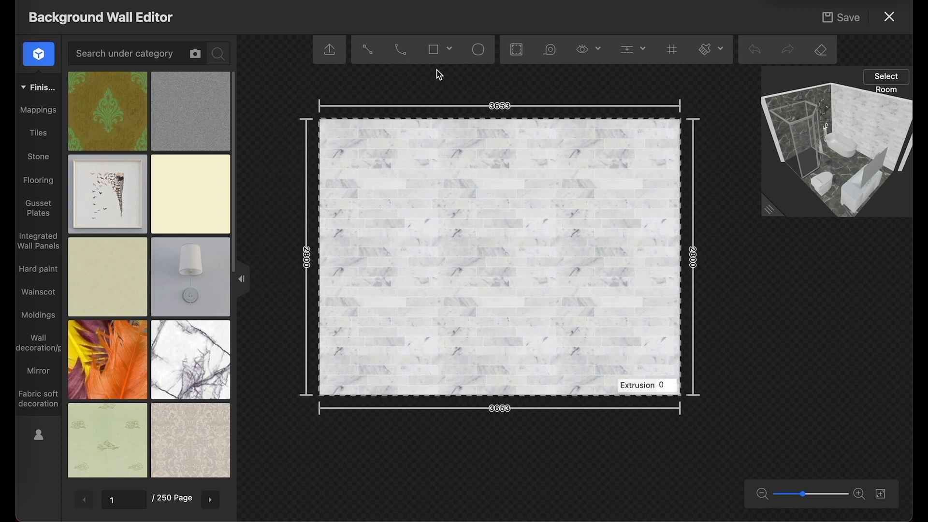
click(478, 50)
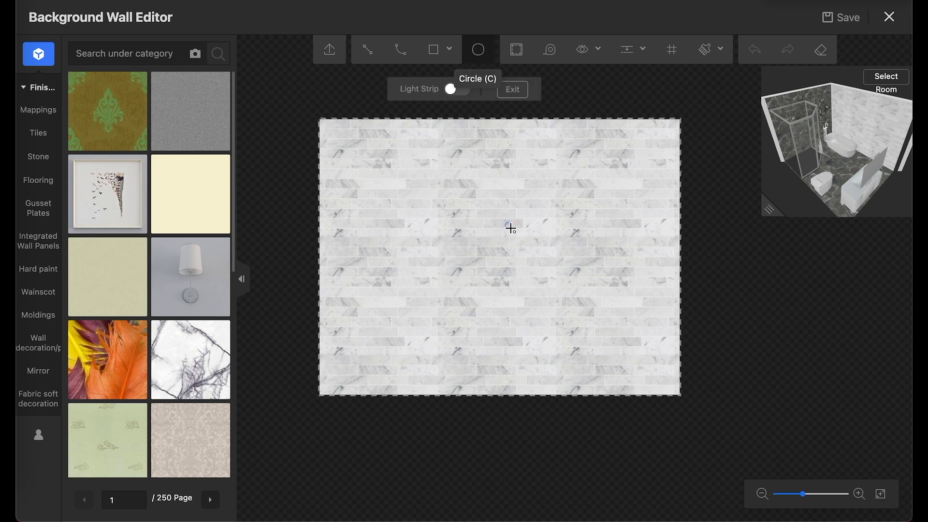
click(478, 216)
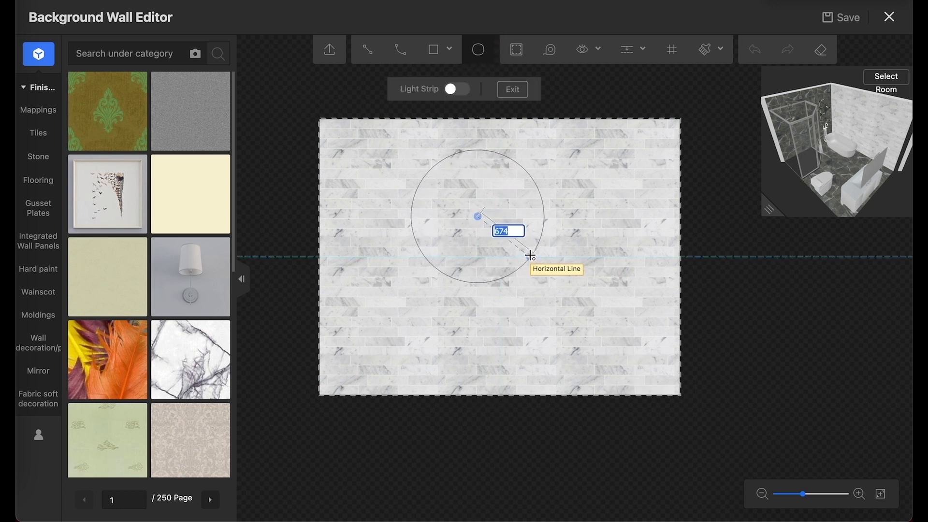
text(600)
key(Return)
scroll(497, 190, up, 2)
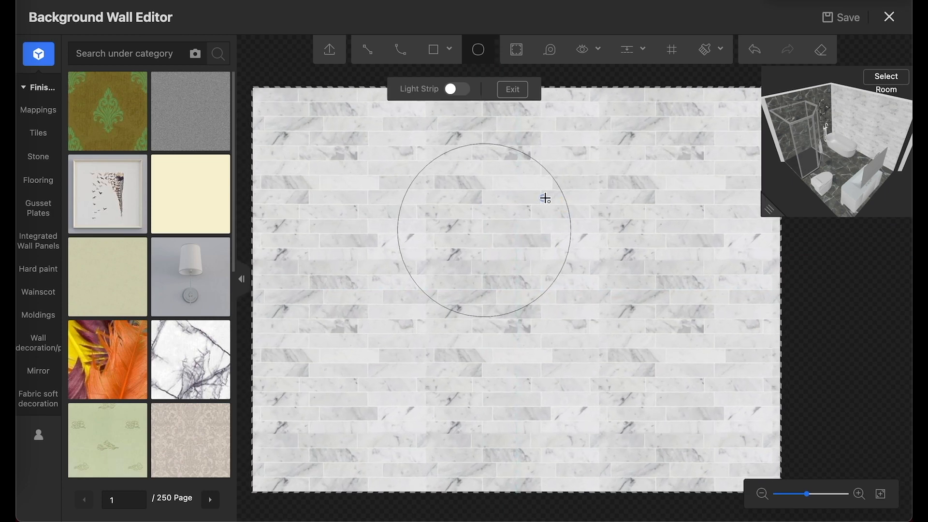
Step: Try the circle tool's light strip with its indented lamp belt and external expansion belt options, and switch the strip off
click(462, 92)
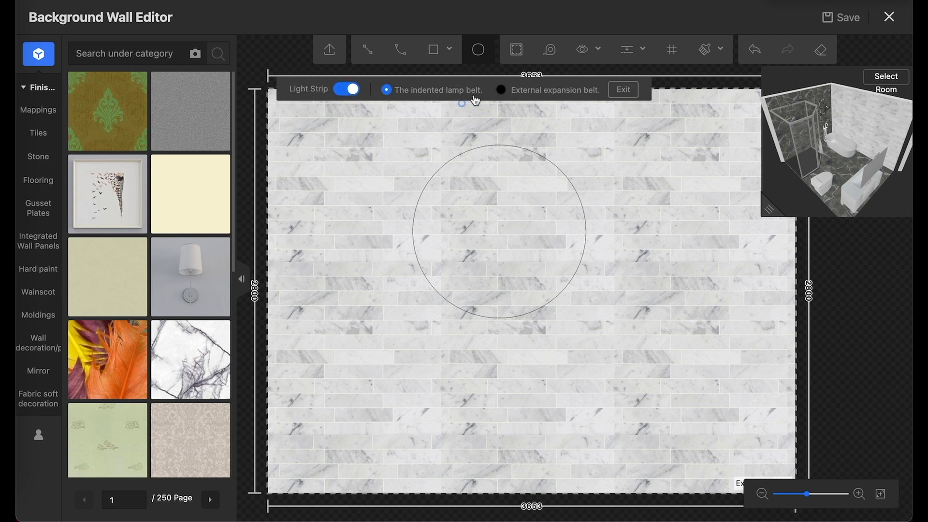
click(503, 91)
click(427, 93)
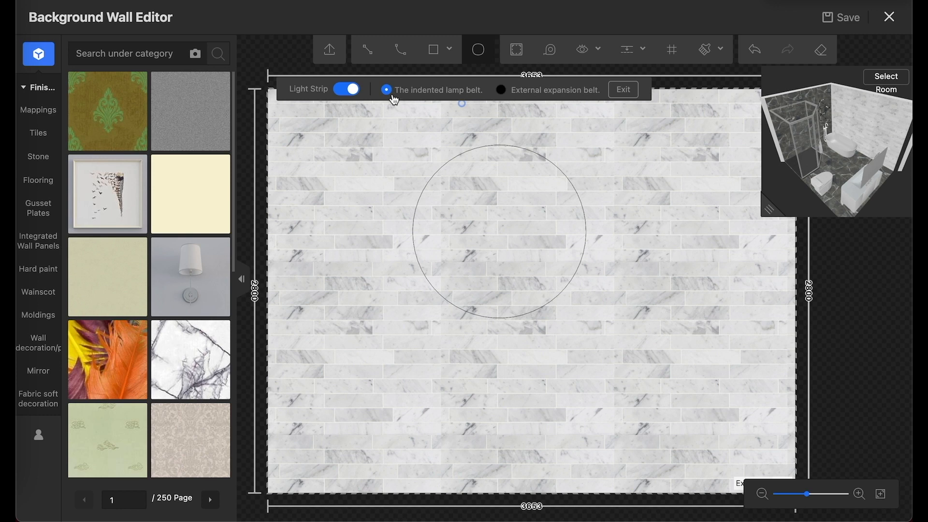
click(346, 90)
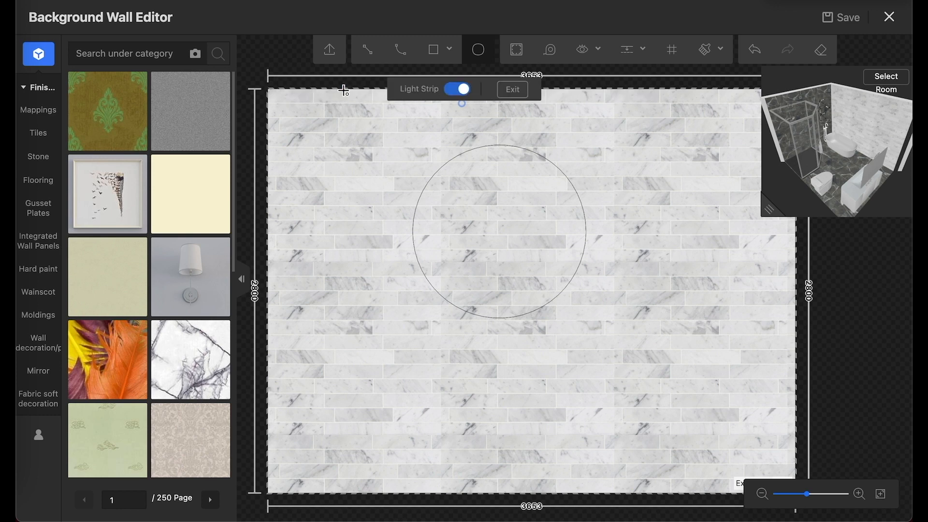
Step: Enlarge the 3D preview and extrude the circular face 40 mm from the wall
click(474, 197)
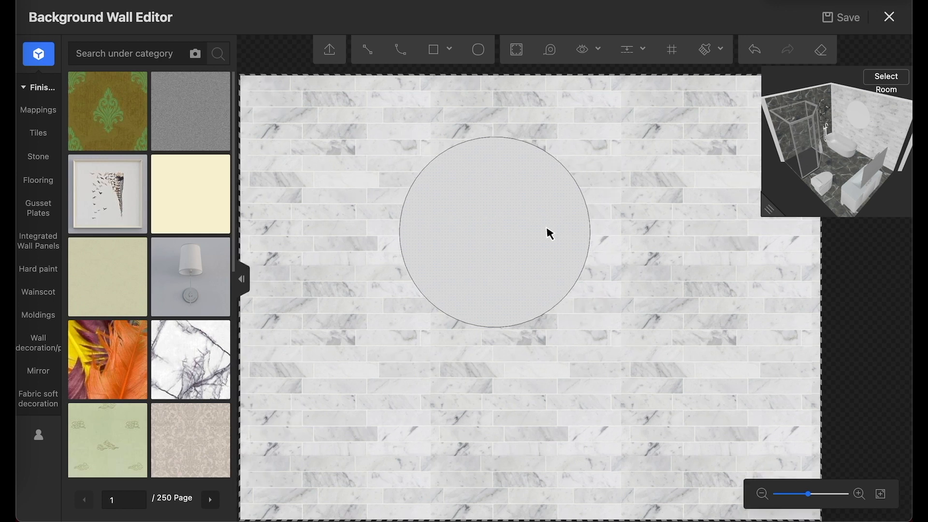
scroll(546, 228, up, 4)
click(522, 237)
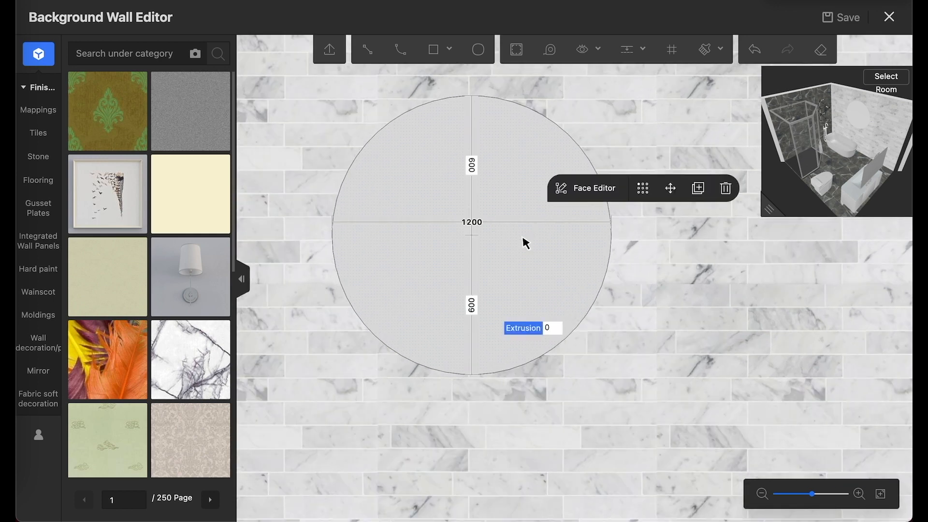
click(551, 328)
drag(769, 210, 628, 403)
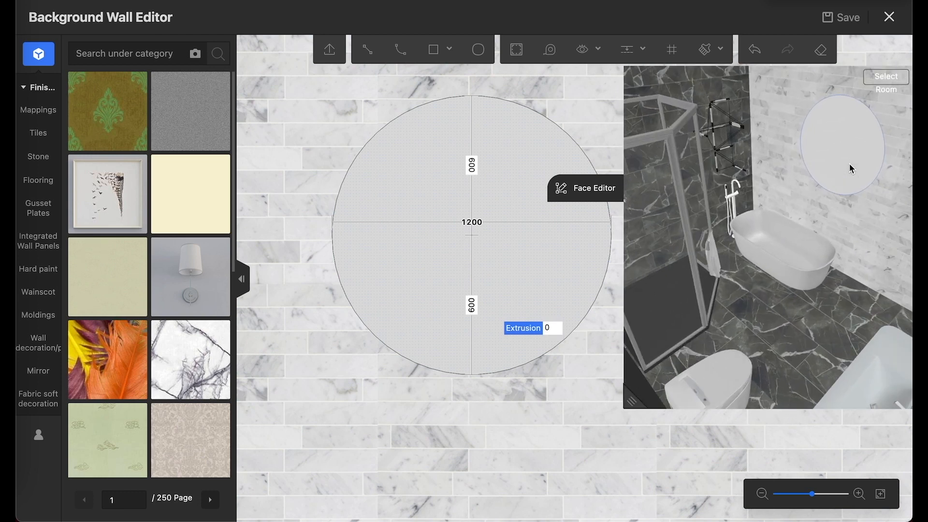
scroll(852, 160, up, 5)
drag(679, 281, 797, 173)
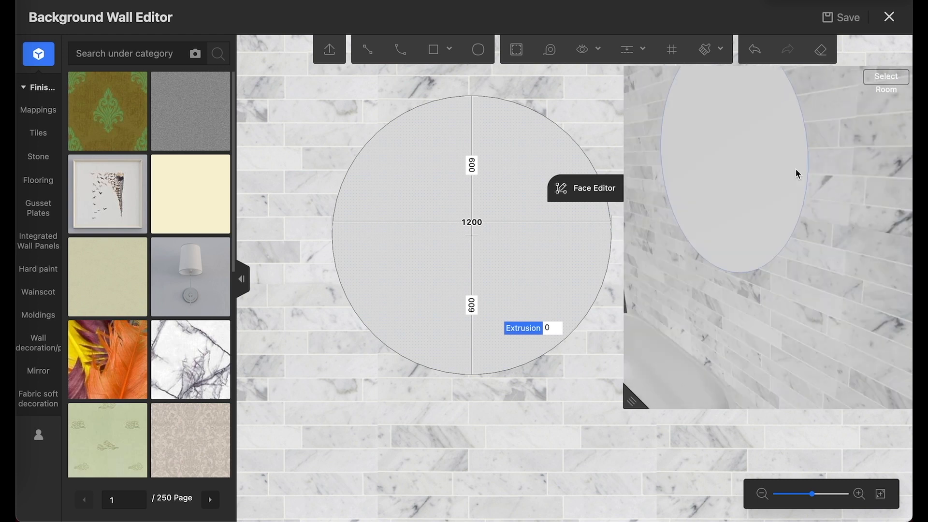
click(549, 328)
drag(679, 284, 774, 234)
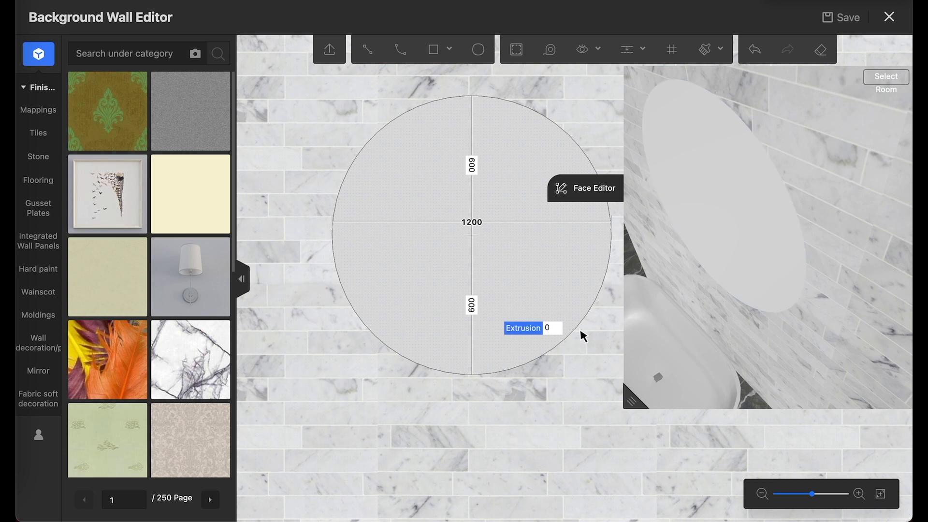
click(549, 328)
key(Return)
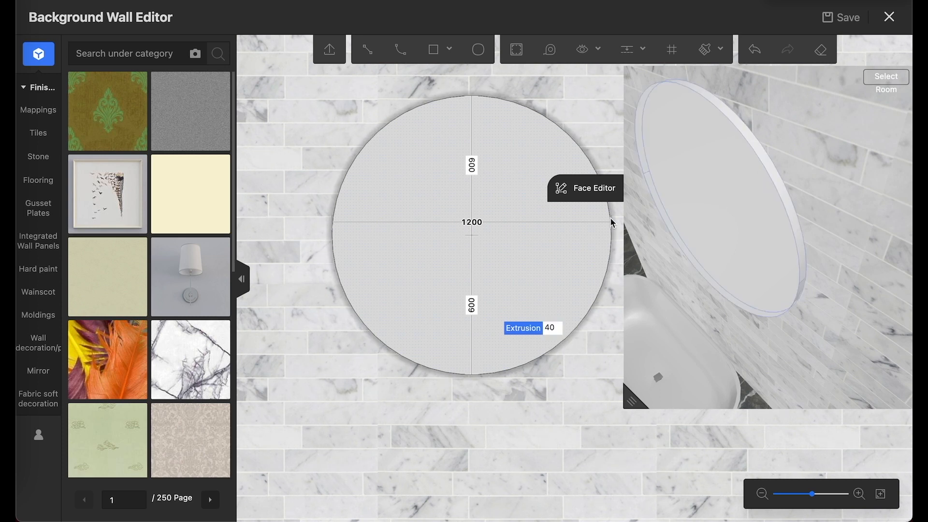
Step: Set the upper half of the circle's outline as an indented lamp belt light strip and inspect it in the 3D preview
click(396, 127)
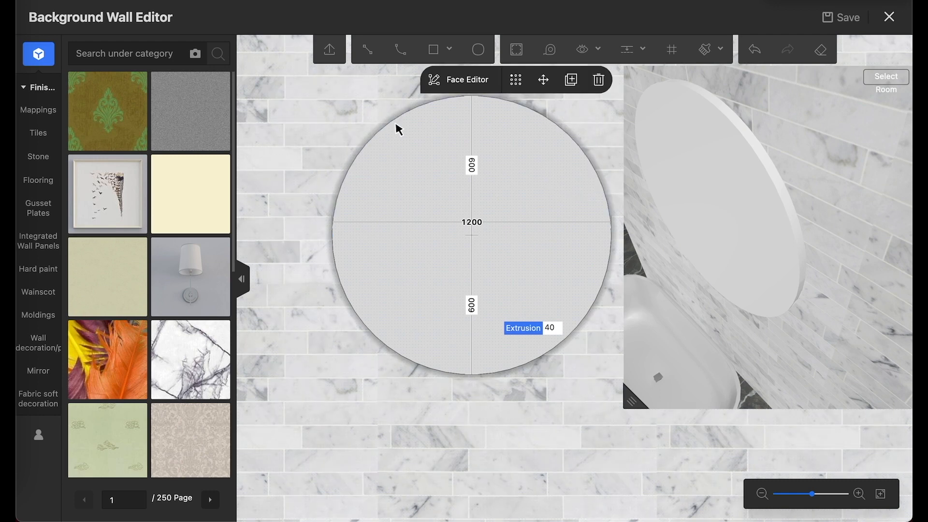
click(372, 136)
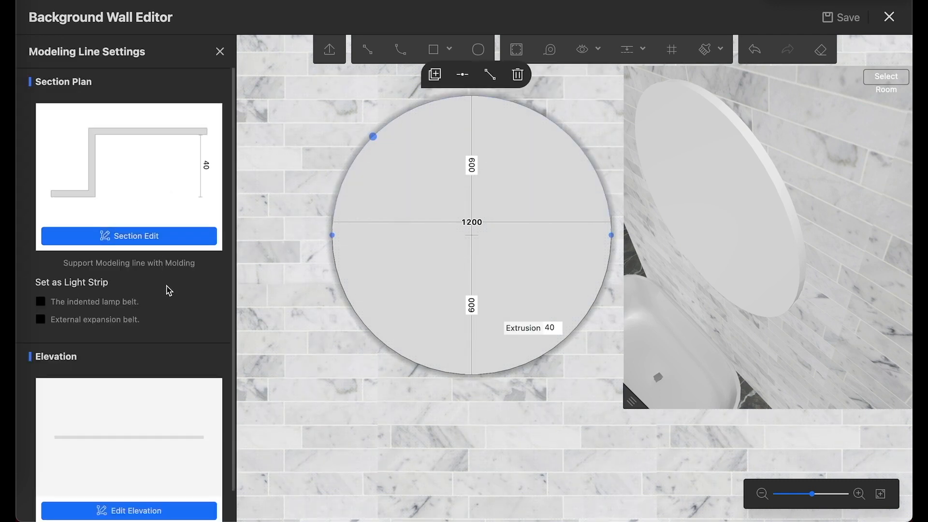
click(76, 304)
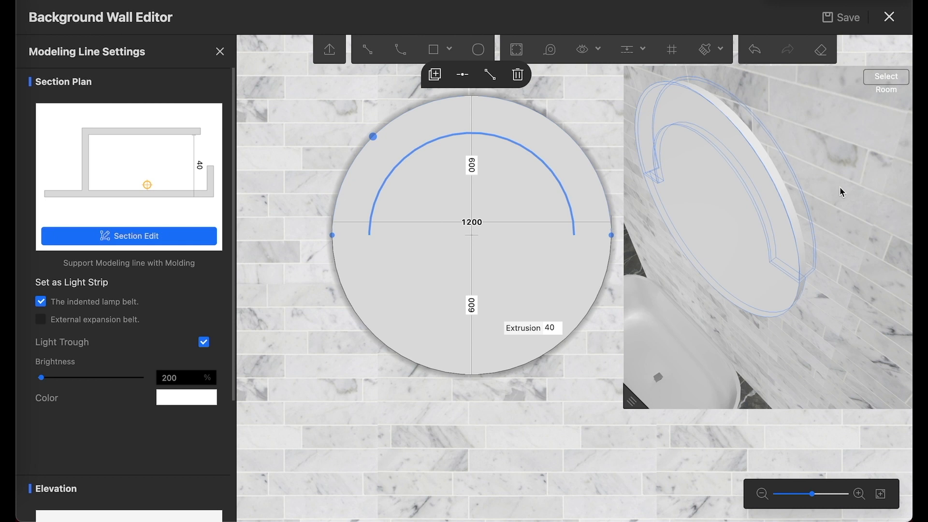
drag(840, 187, 833, 193)
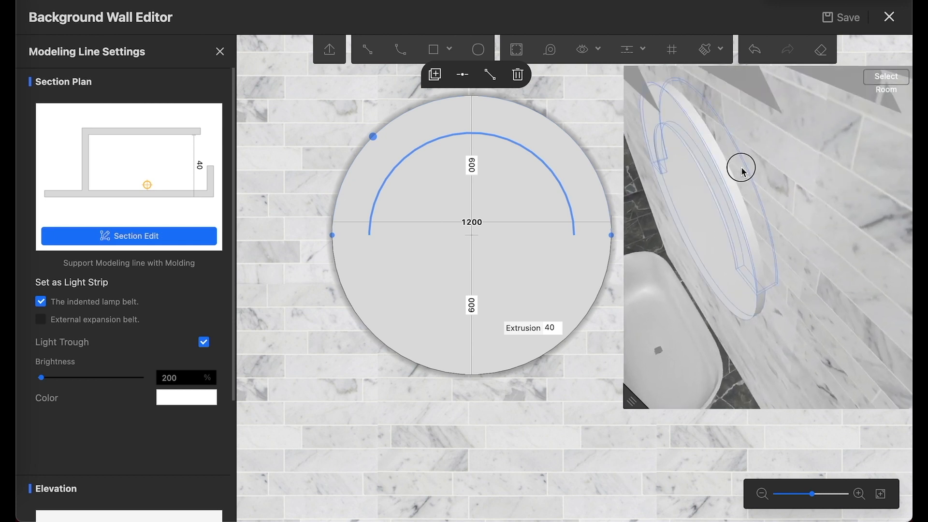
drag(741, 171, 776, 153)
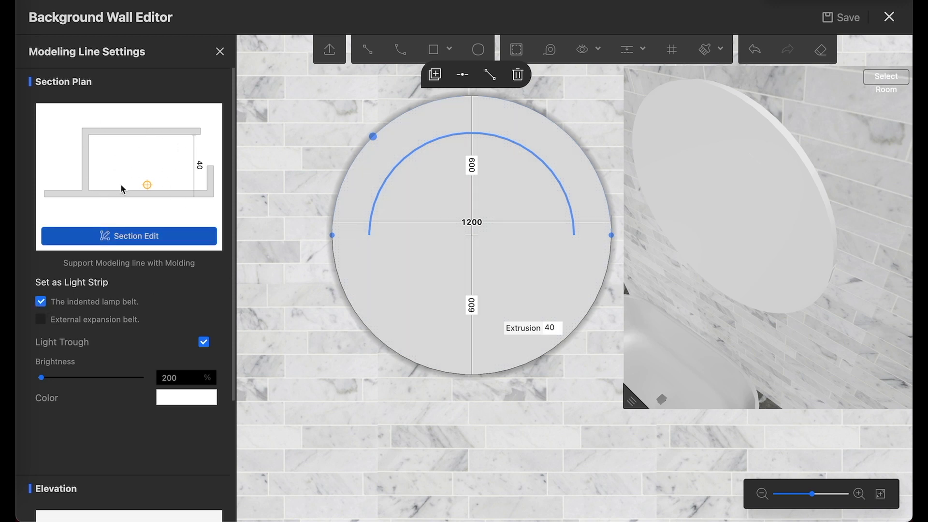
Step: Try the external expansion belt on the upper half of the circle's outline and return it to the indented lamp belt
click(41, 301)
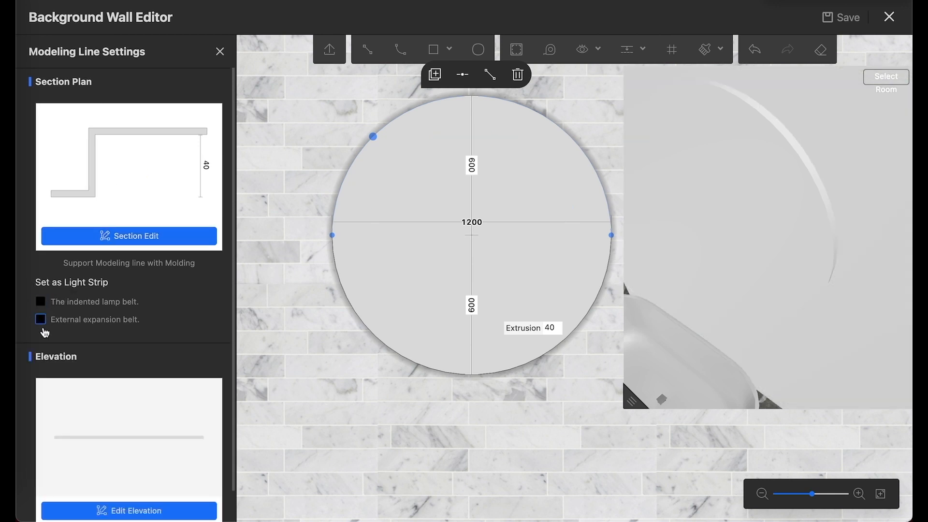
click(40, 319)
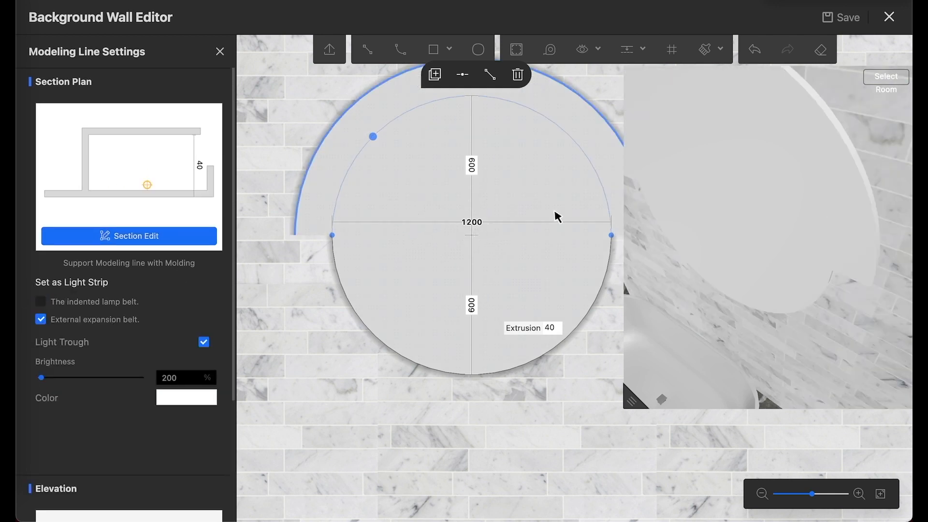
scroll(795, 222, down, 5)
drag(792, 225, 791, 206)
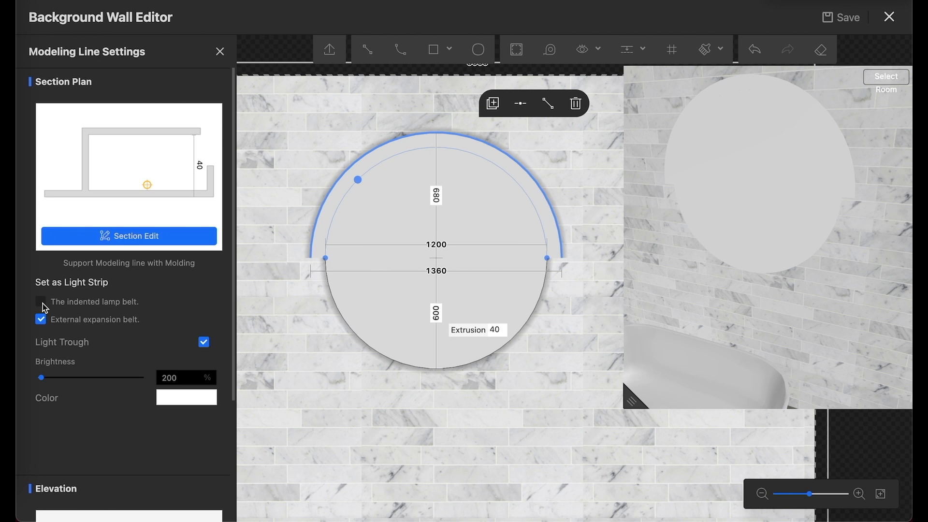
click(41, 318)
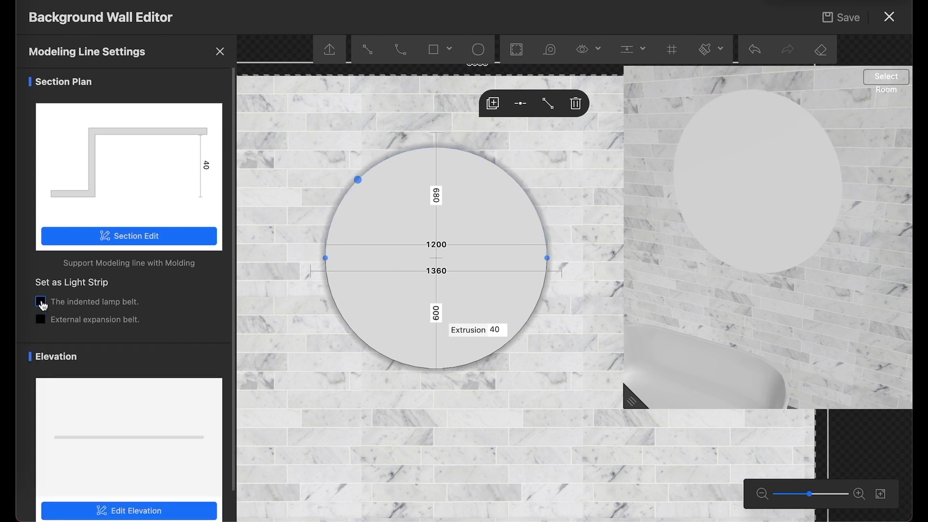
click(41, 305)
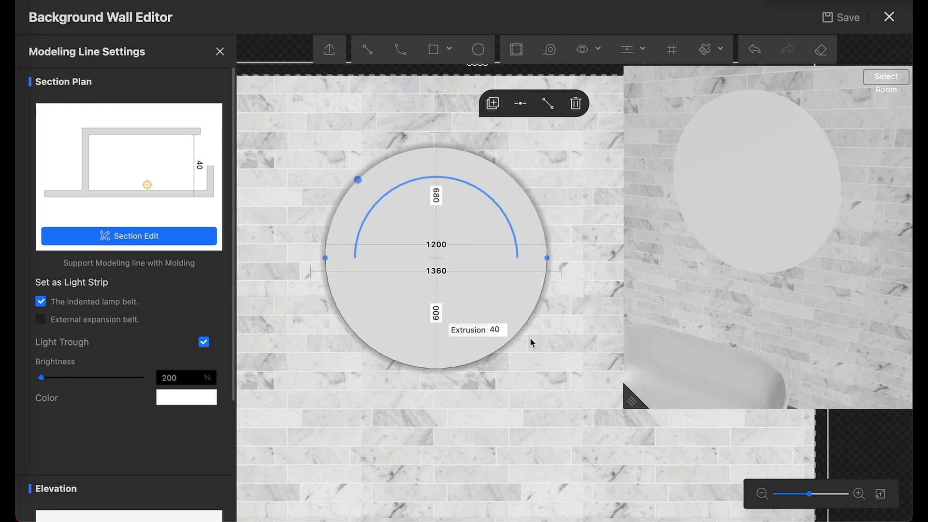
Step: Set the lower half of the circle's outline as an indented lamp belt and inspect the disc's edge in the 3D preview
click(515, 335)
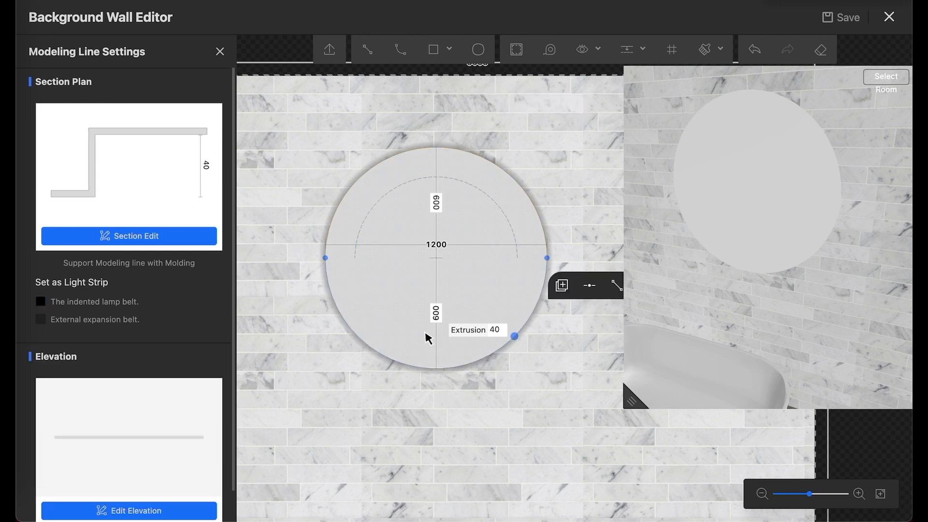
click(41, 302)
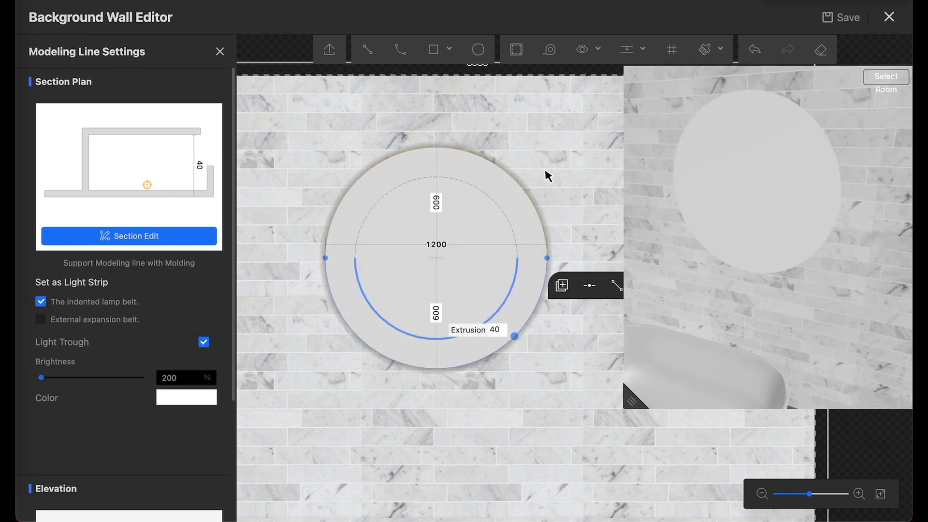
click(398, 195)
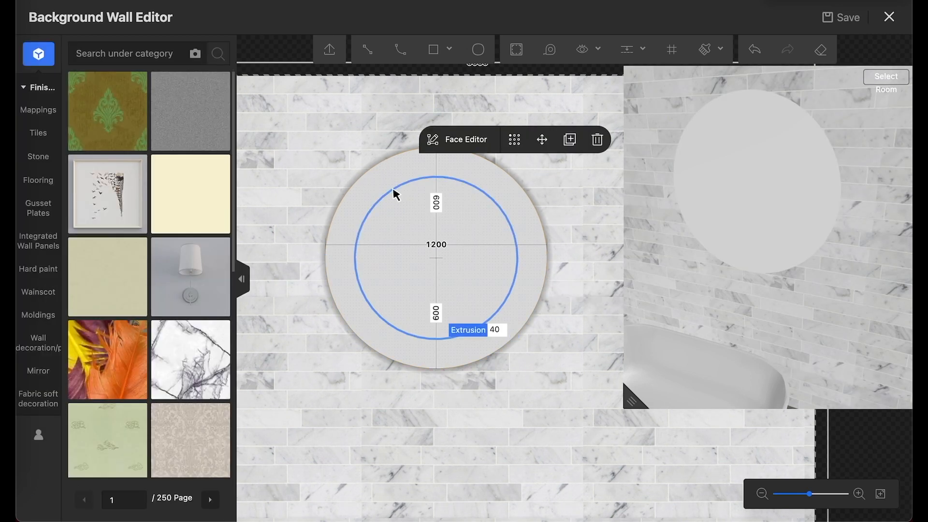
drag(818, 176, 762, 192)
scroll(773, 161, up, 4)
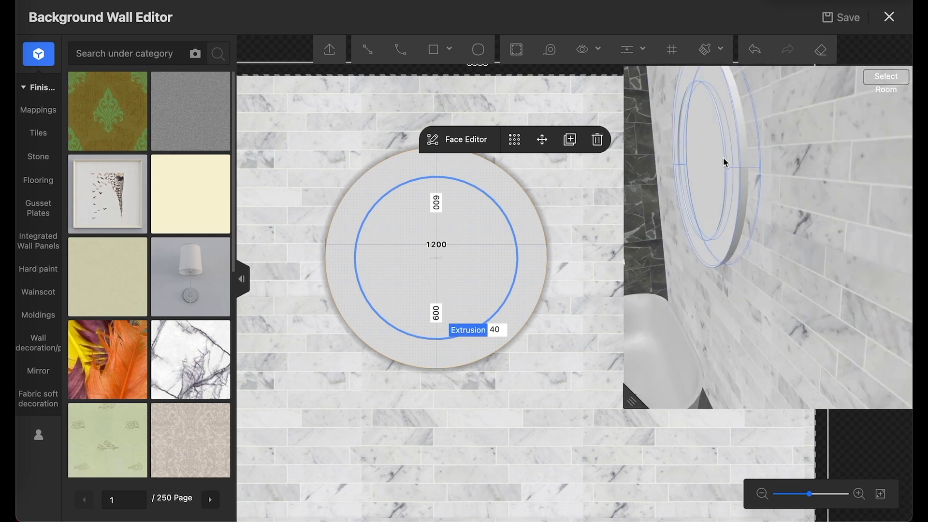
Step: Edit the section of the outline's upper half to make the light trough 160 mm wide, and apply it
click(355, 191)
click(353, 184)
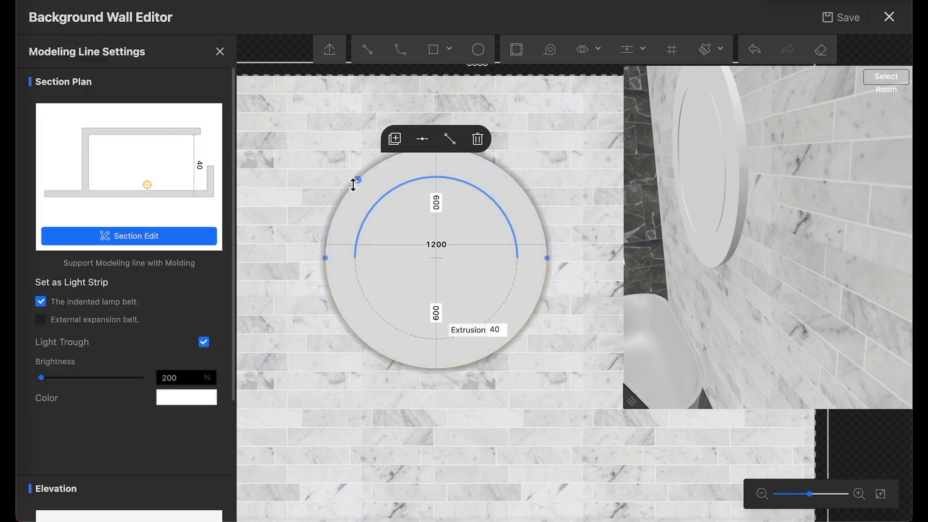
click(143, 236)
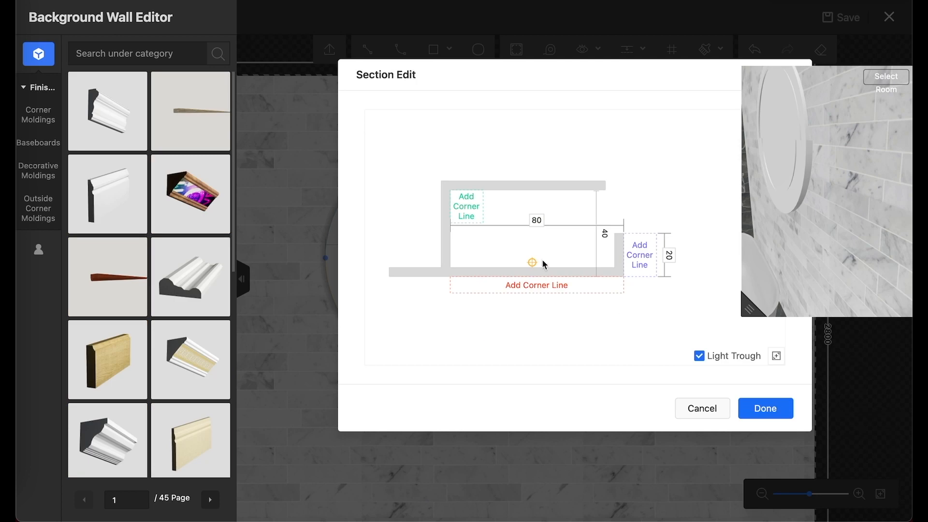
scroll(519, 263, down, 1)
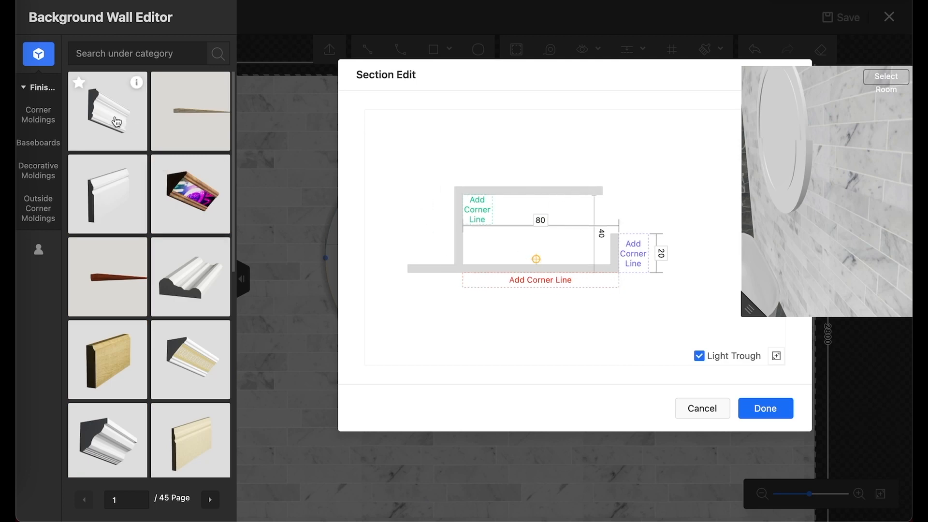
scroll(535, 261, up, 1)
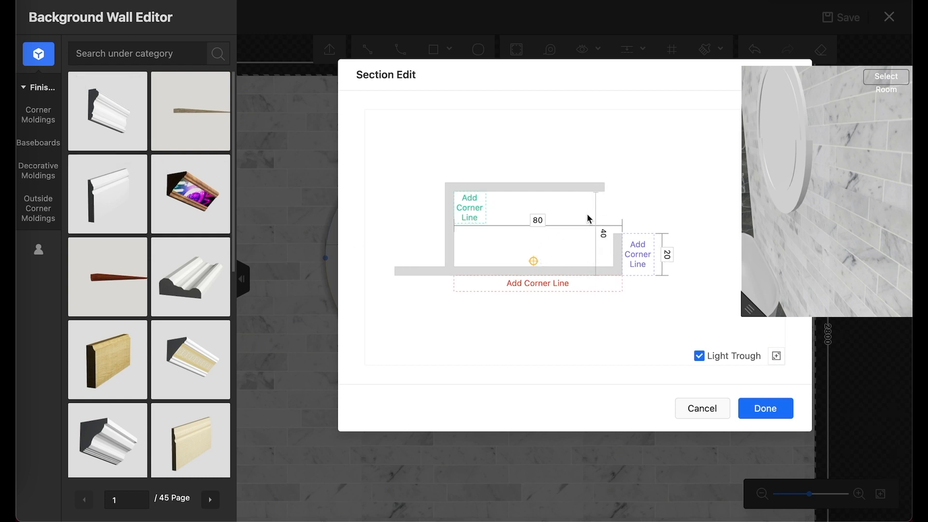
double_click(536, 220)
text(160)
key(Return)
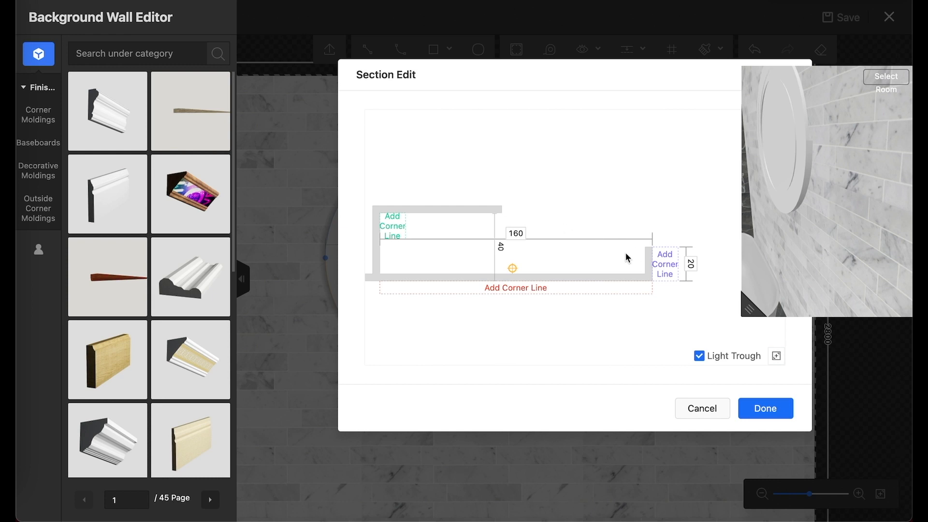
drag(806, 257, 825, 160)
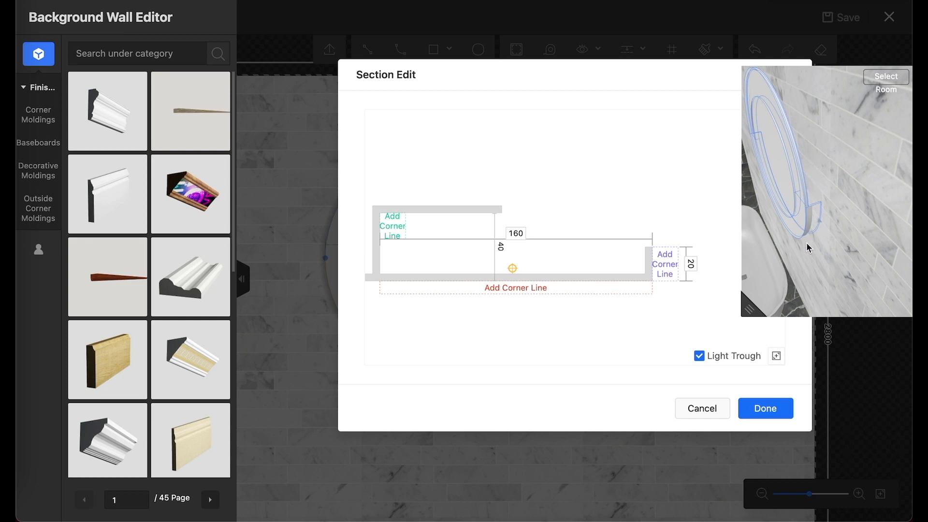
click(764, 412)
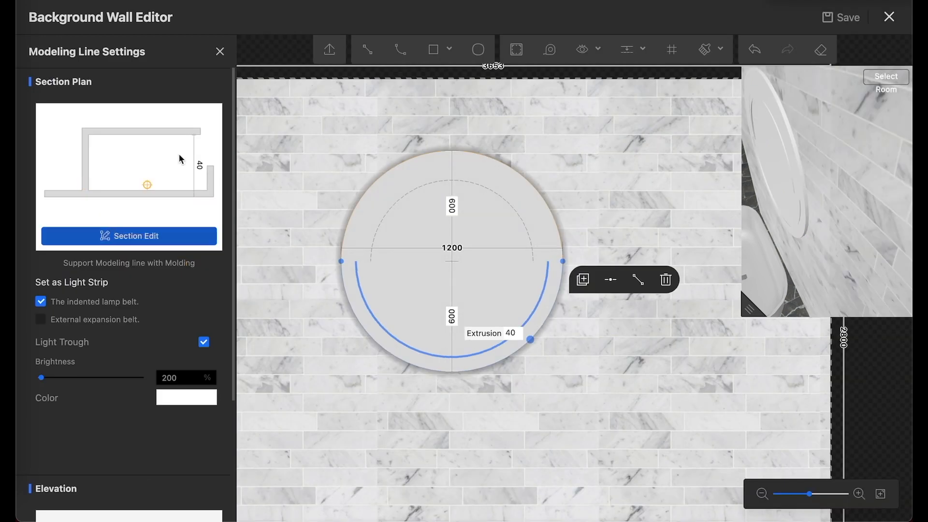
Step: Set the light trough width in the section of the outline's lower half to 160 mm as well
click(162, 237)
click(553, 232)
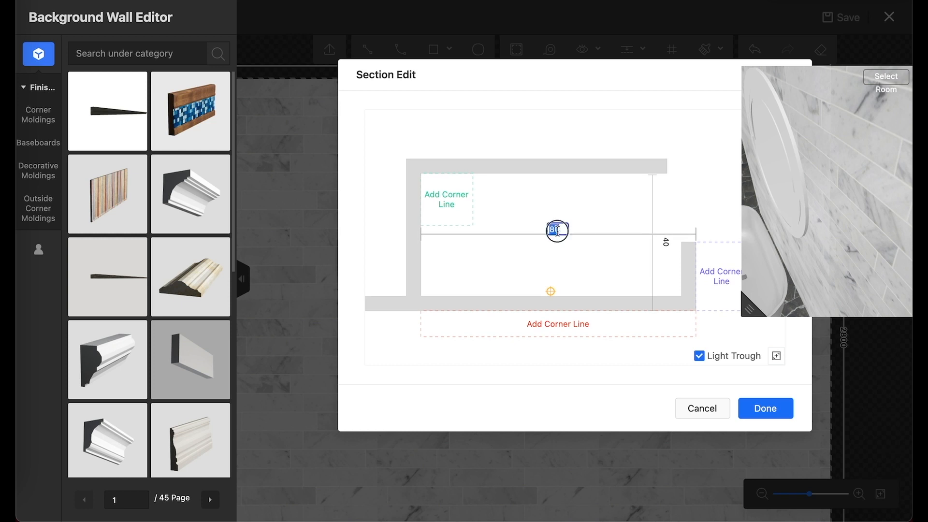
text(160)
click(594, 288)
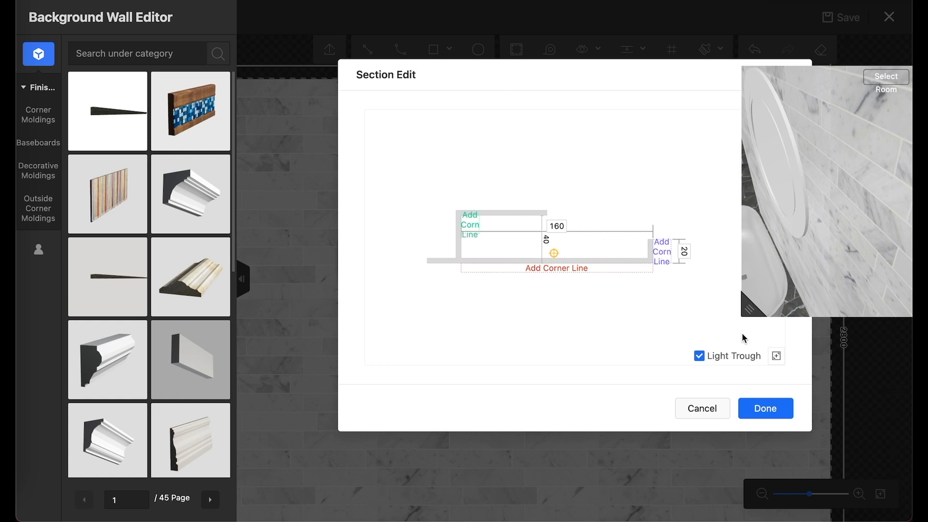
click(764, 408)
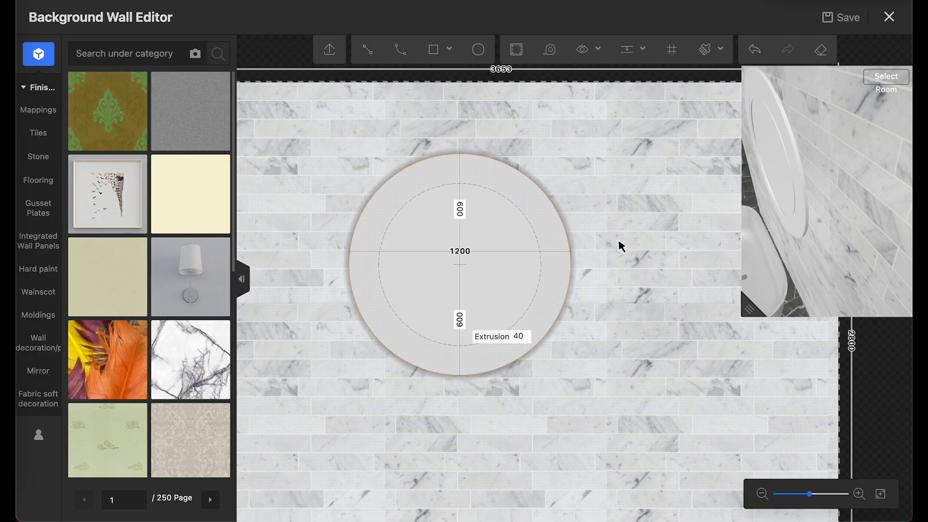
Step: Give the light strip on the outline's upper half a brightness of 500% and the preset warm orange colour
click(385, 186)
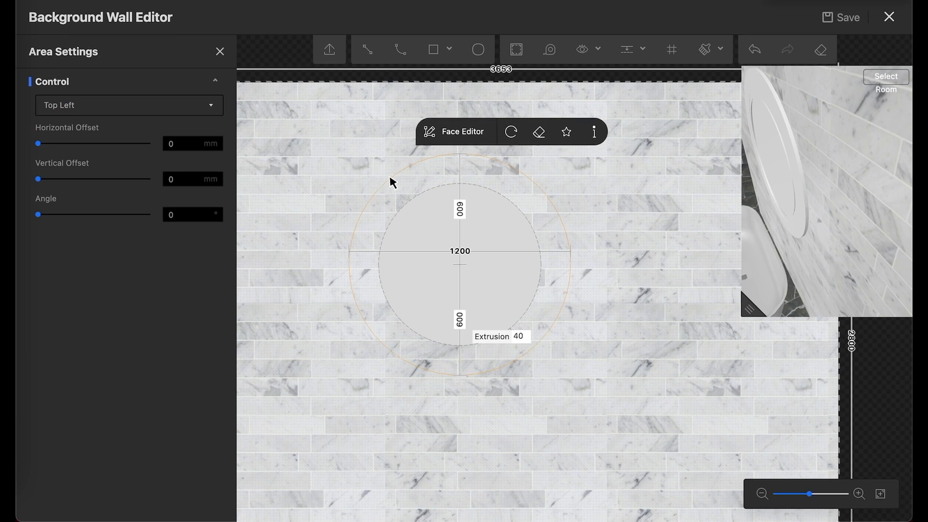
click(391, 177)
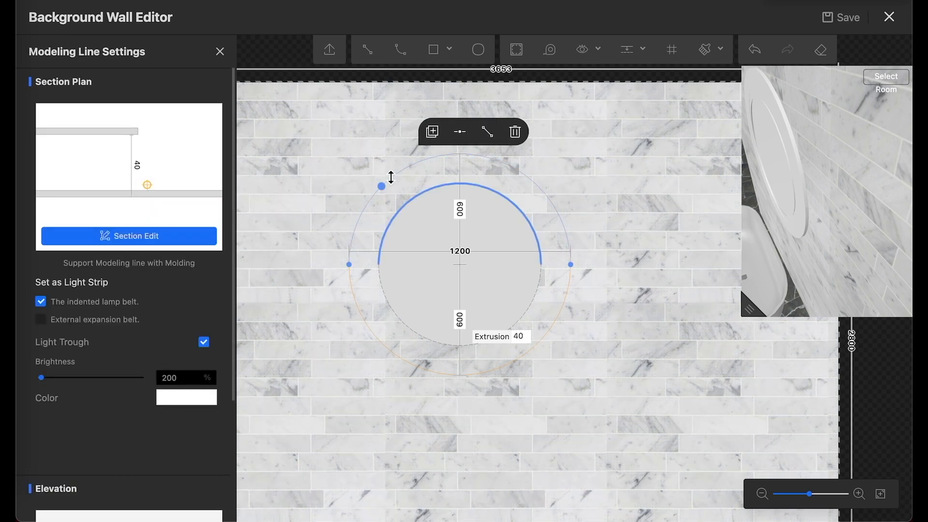
mouse_move(124, 325)
double_click(178, 378)
text(50)
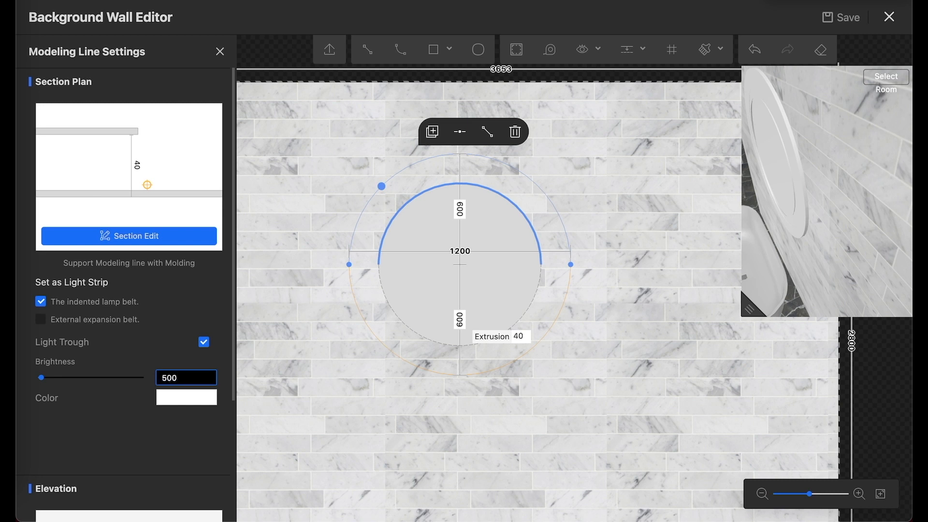
click(182, 422)
click(177, 380)
click(188, 405)
click(188, 405)
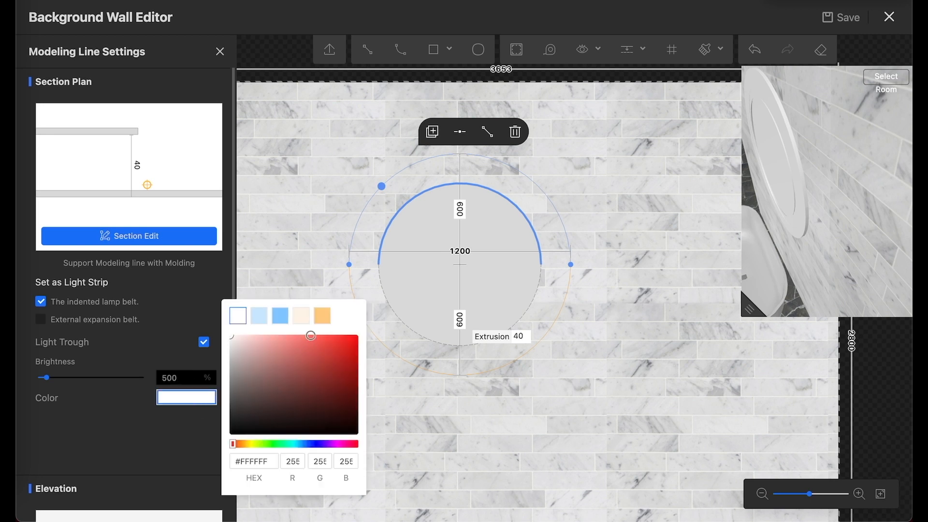
click(324, 318)
click(183, 438)
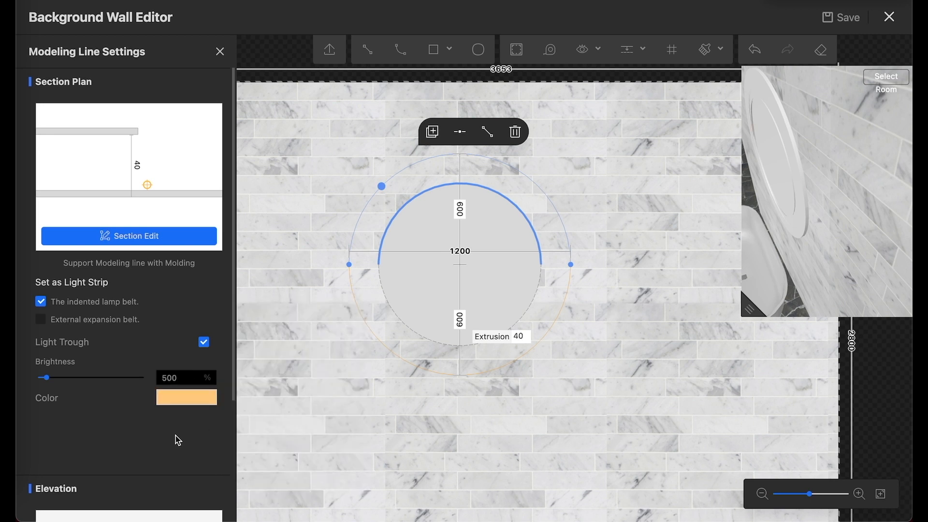
Step: Check the circle in the 3D preview, save the wall design and close the Background Wall Editor
click(589, 190)
click(619, 207)
drag(621, 208, 573, 185)
drag(782, 187, 821, 194)
click(840, 18)
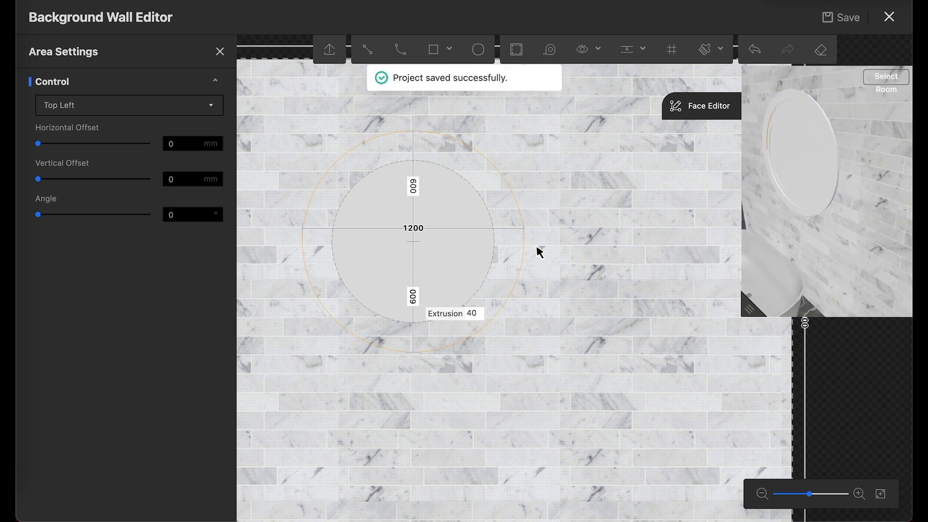
click(888, 17)
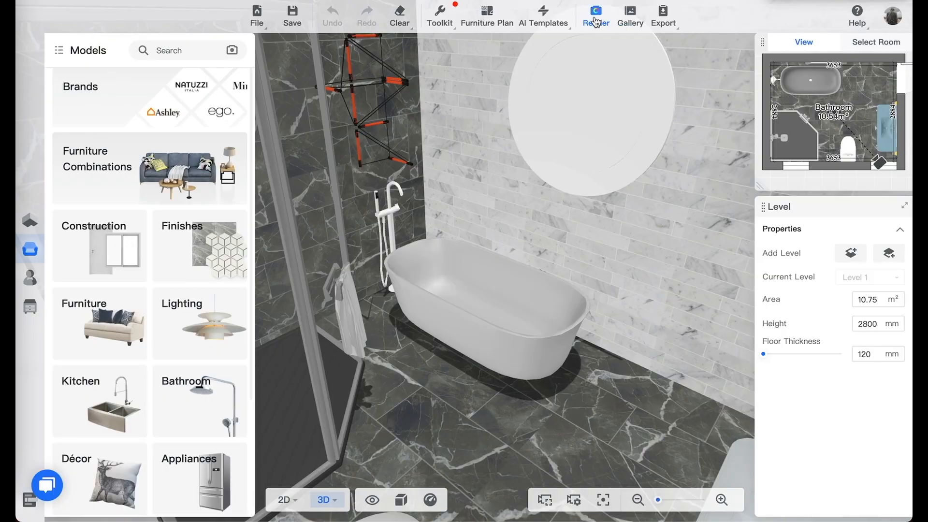
Step: Render the front view of the circle wall at HD 1920*1080 with Indoor daytime lighting and 1780 mm camera height, and open the gallery
click(596, 17)
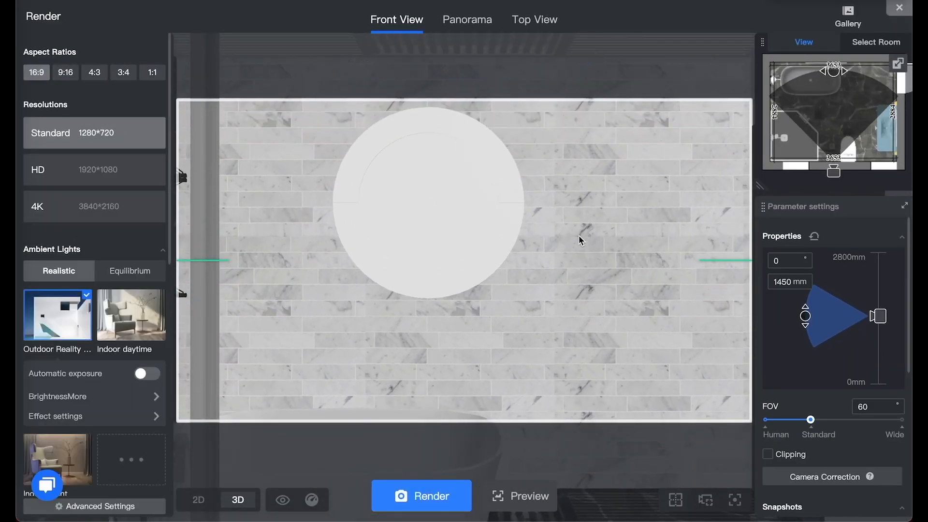
click(122, 315)
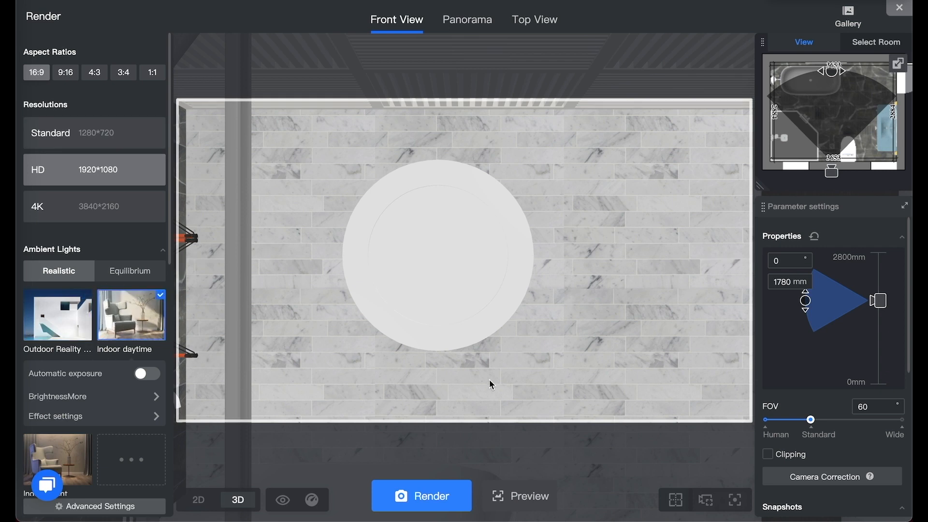
click(415, 497)
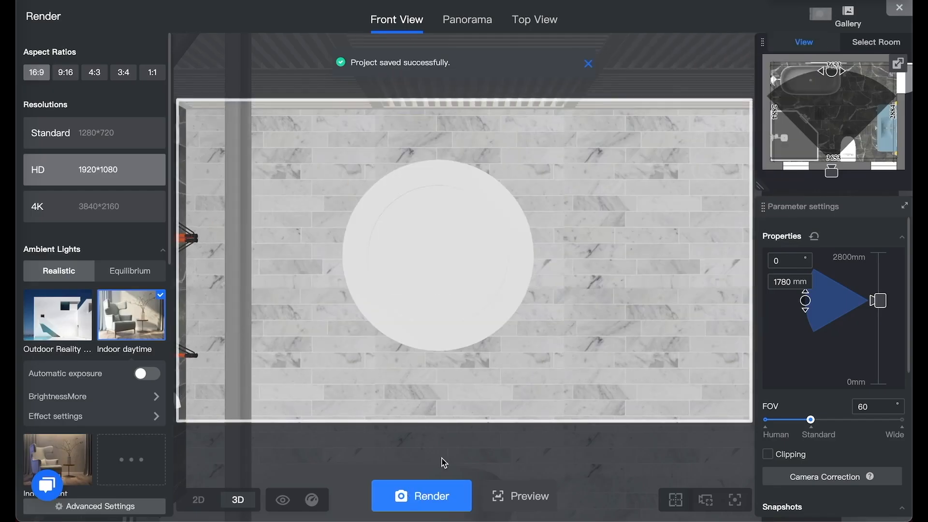
click(846, 20)
click(788, 58)
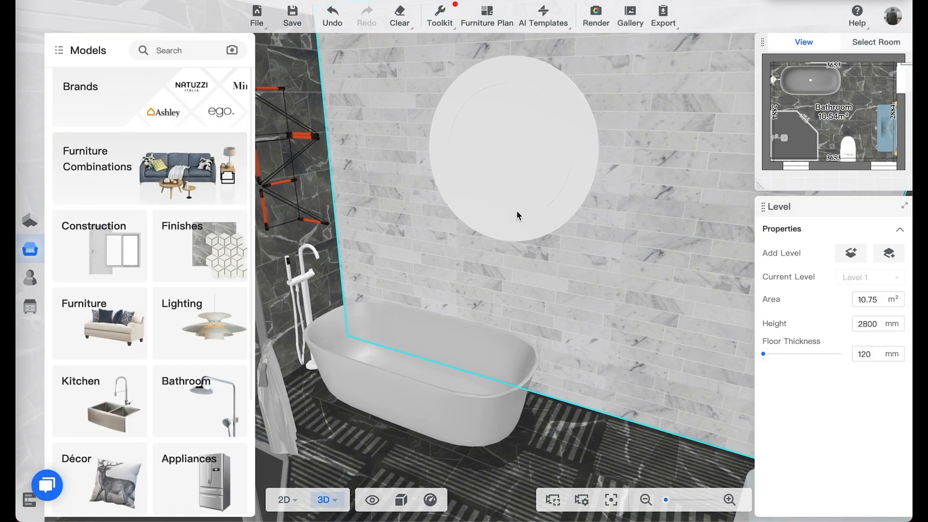
Step: Reopen the marble-tiled wall behind the bathtub in the Background Wall Editor with the circle in close view
drag(516, 210, 603, 114)
click(661, 125)
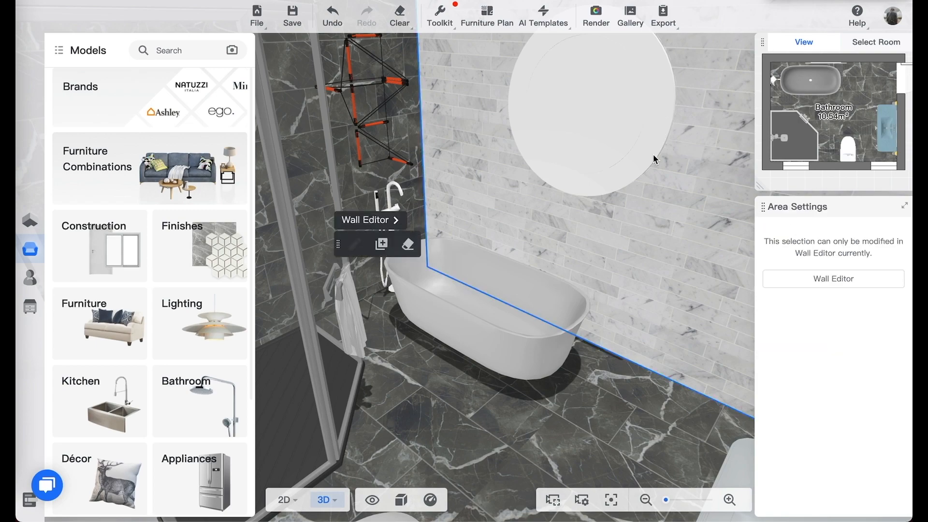
click(372, 216)
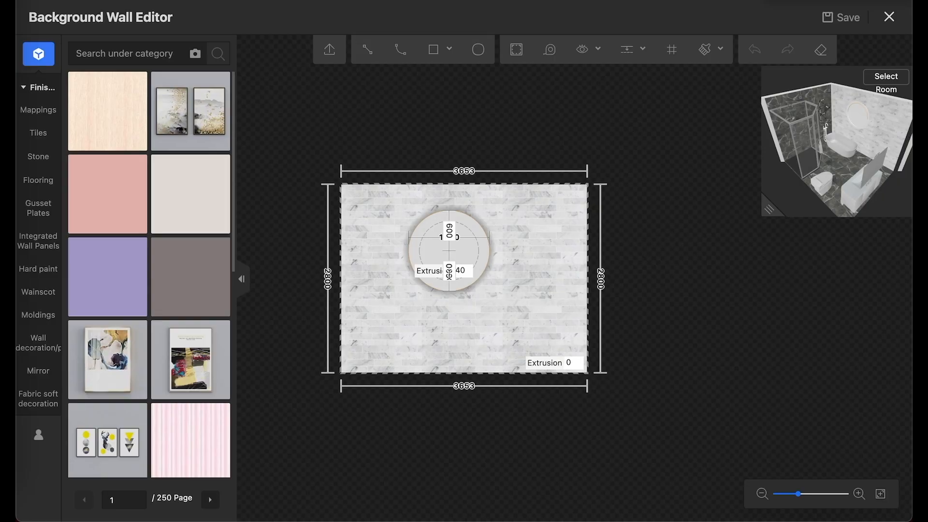
scroll(439, 243, up, 5)
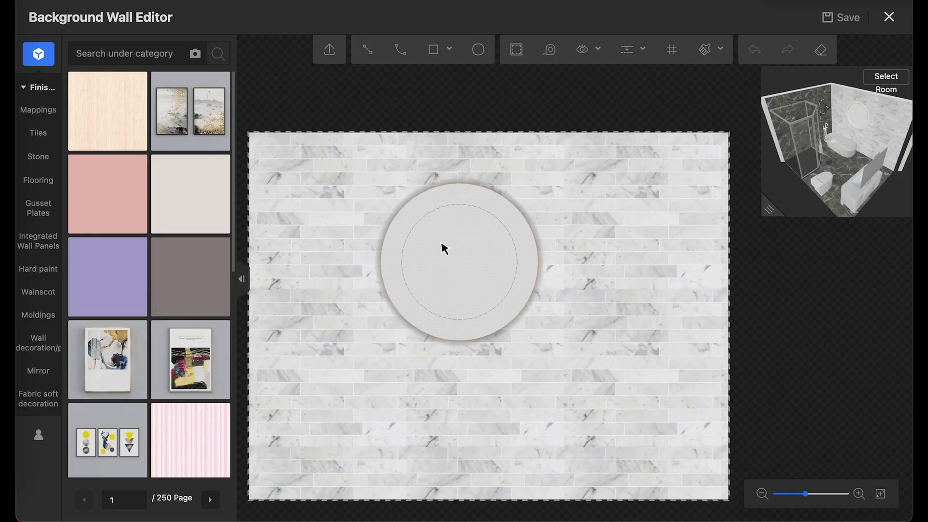
scroll(671, 268, down, 2)
Step: Search the finishes for "mirror", mark Silver mirror PWMB0021 as a favourite and apply it to the circular face
click(119, 53)
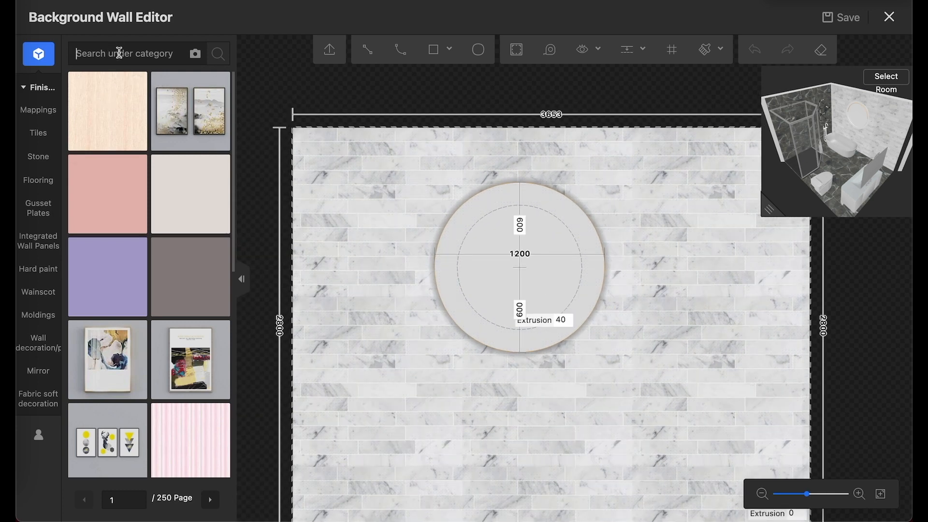
text(mirror)
scroll(199, 315, down, 10)
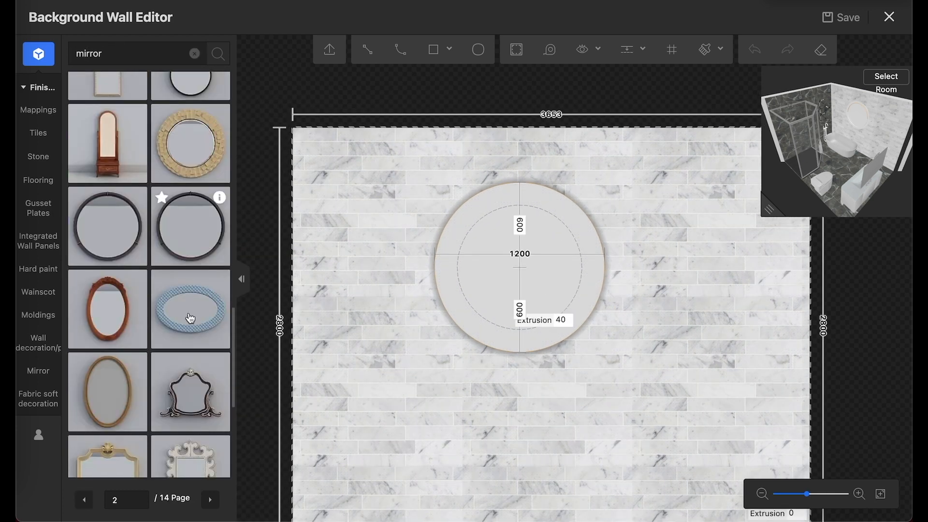
scroll(200, 296, down, 3)
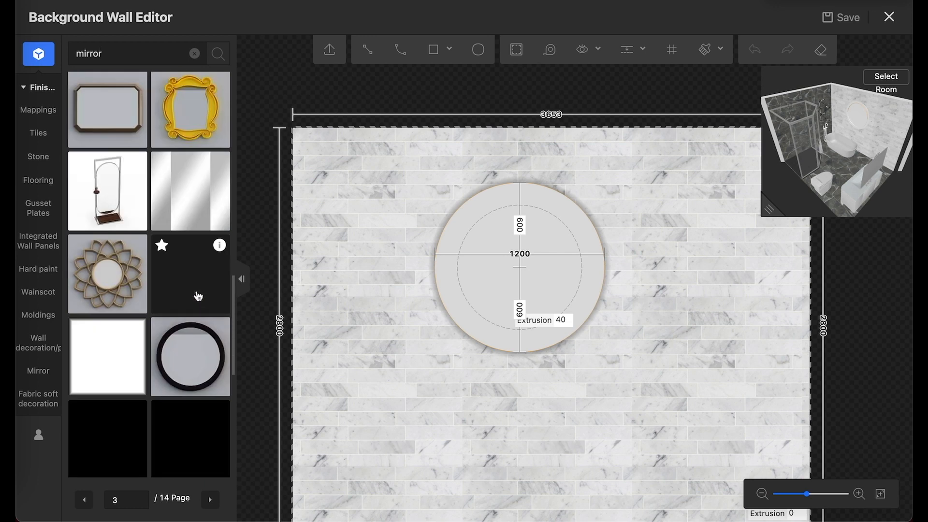
click(163, 165)
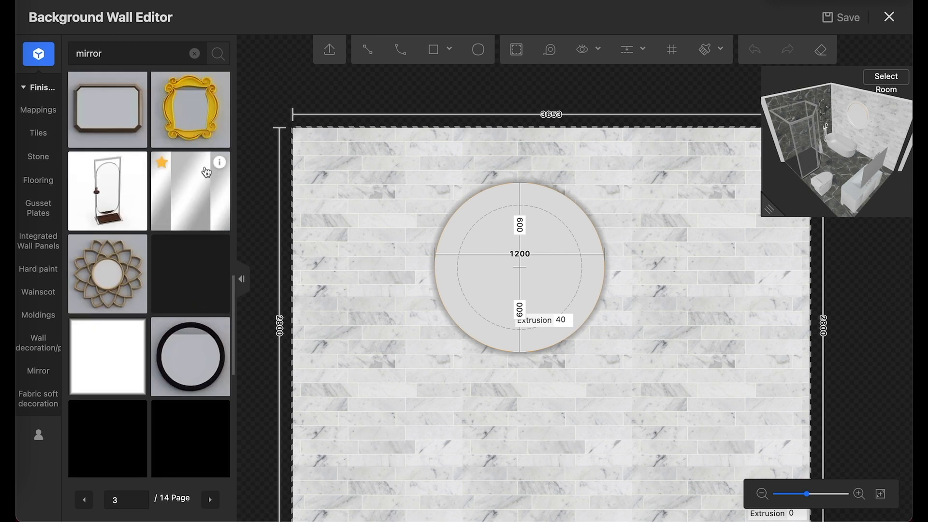
mouse_move(220, 167)
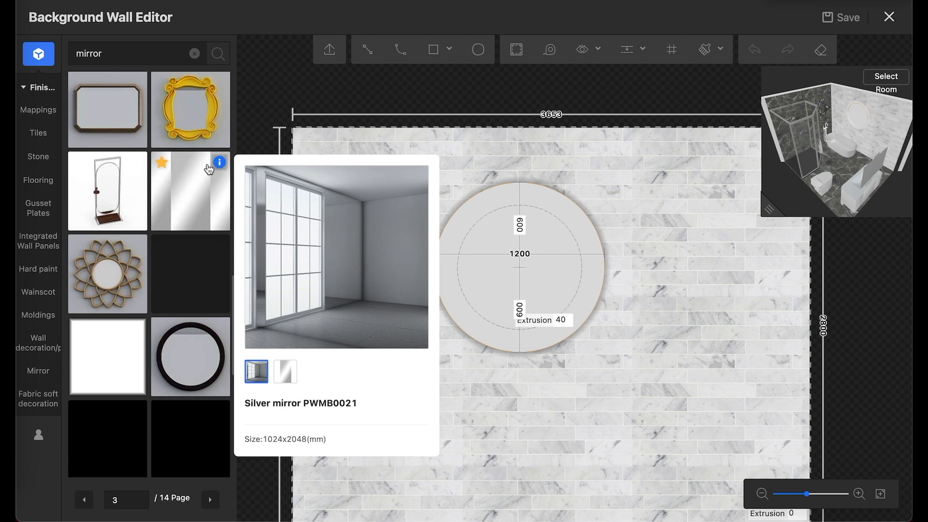
drag(186, 197, 535, 258)
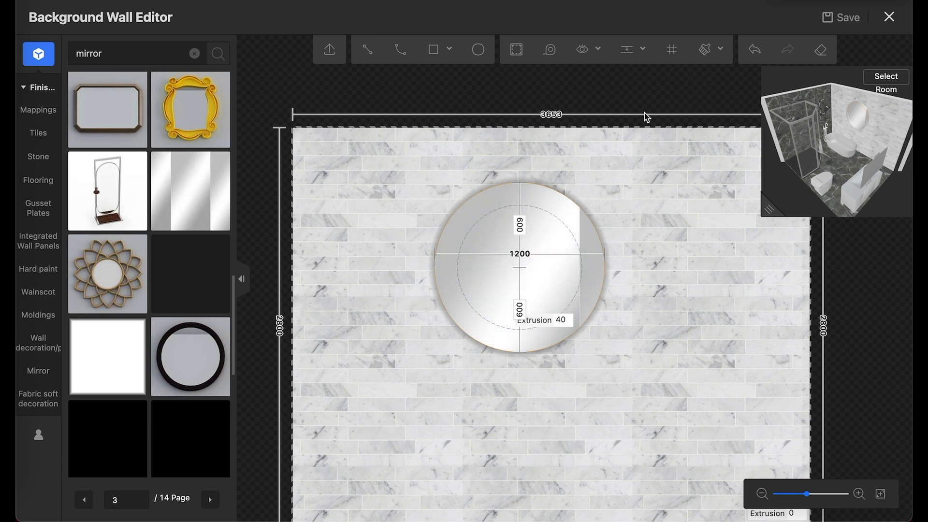
Step: Change the light trough brightness of the light strip on the mirror circle's upper arc
click(516, 183)
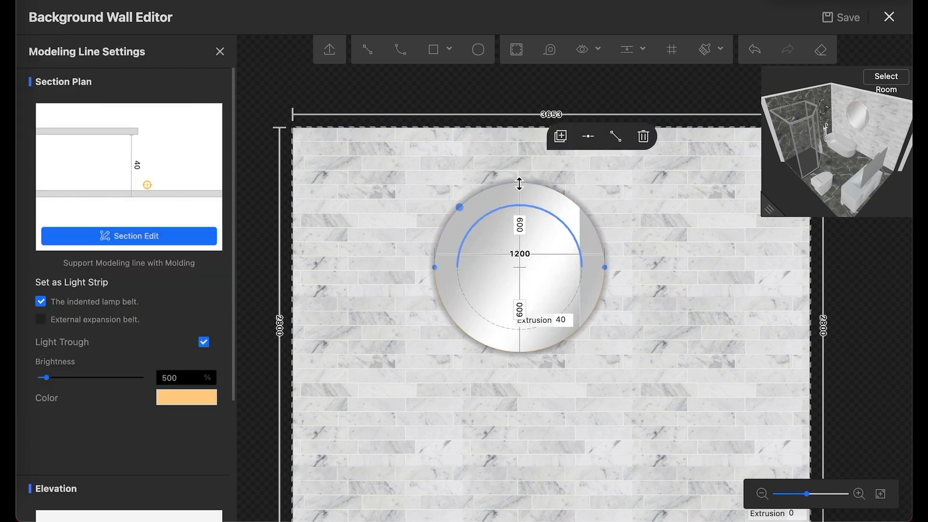
double_click(184, 377)
text(7)
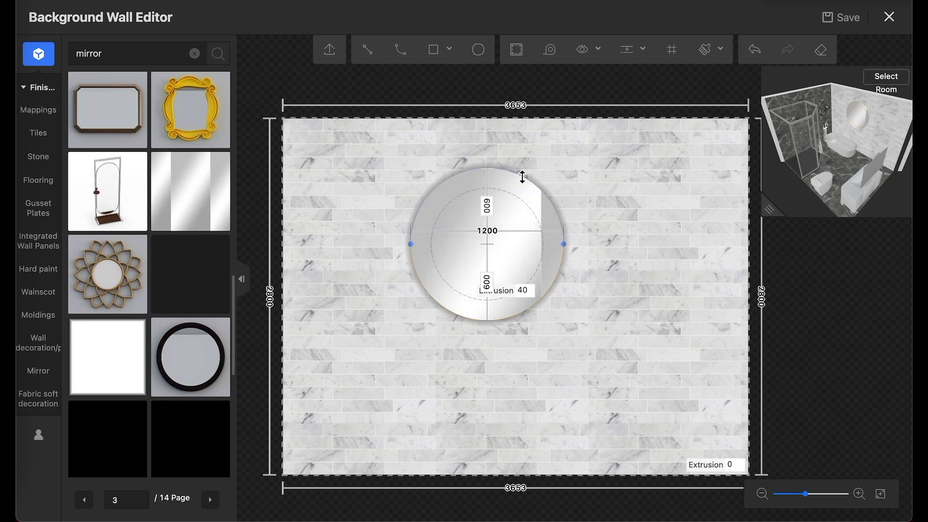
click(528, 179)
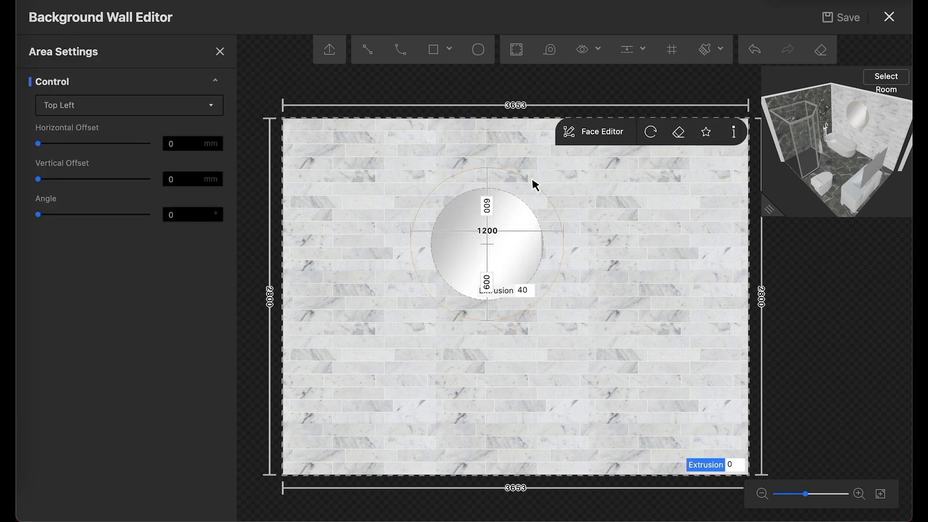
click(809, 314)
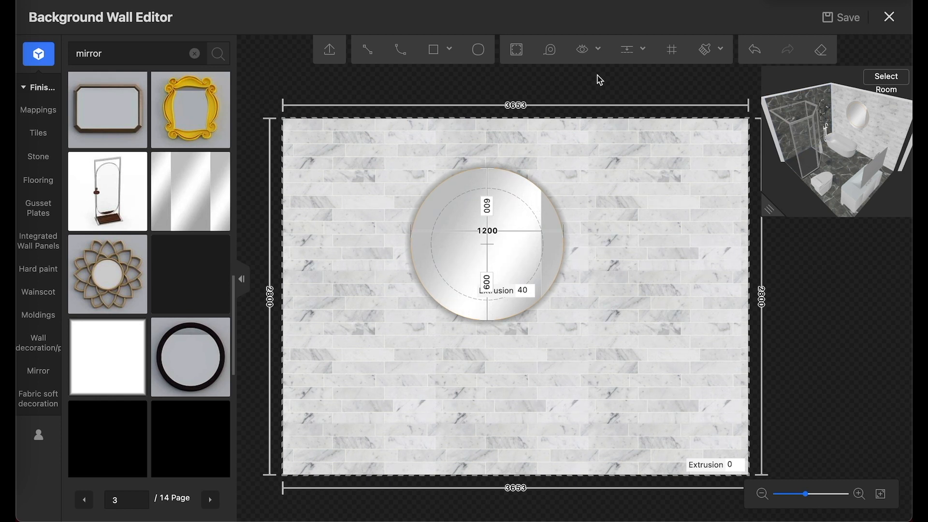
Step: Save the mirror wall design and close the Background Wall Editor
click(844, 22)
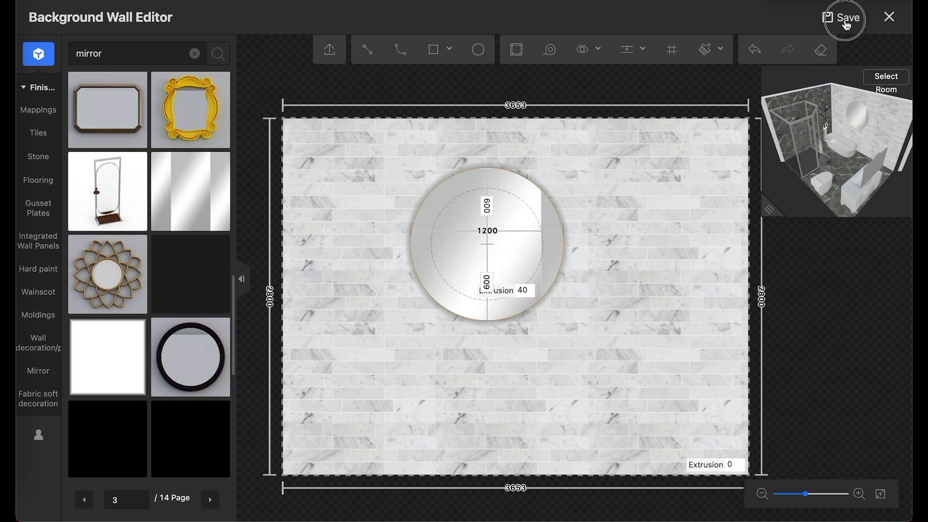
click(891, 20)
click(891, 21)
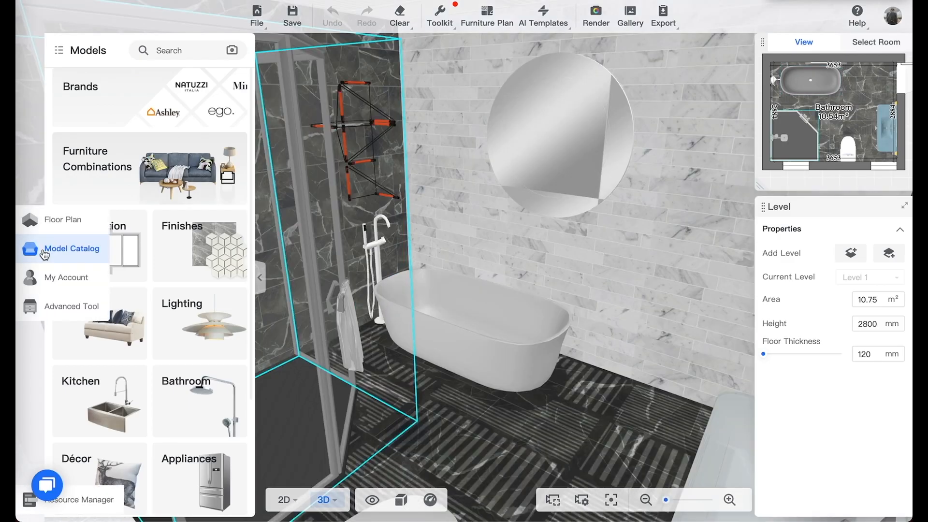
Step: Open the render setup for the front view and enable Specular Reflection in its advanced settings
click(596, 17)
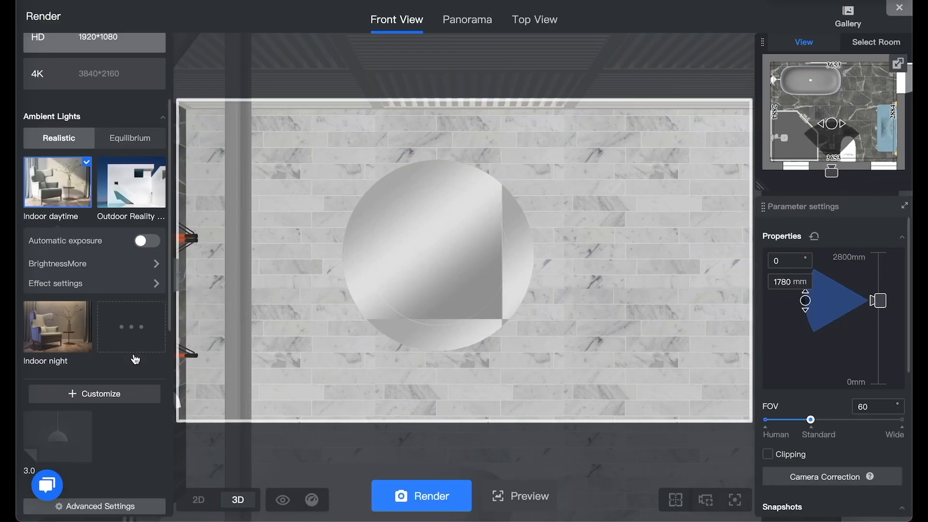
click(122, 505)
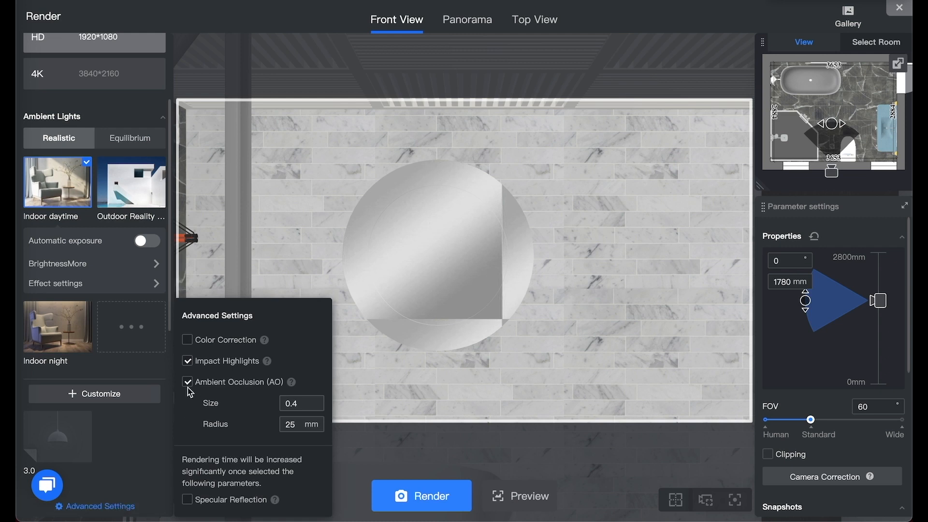
click(191, 503)
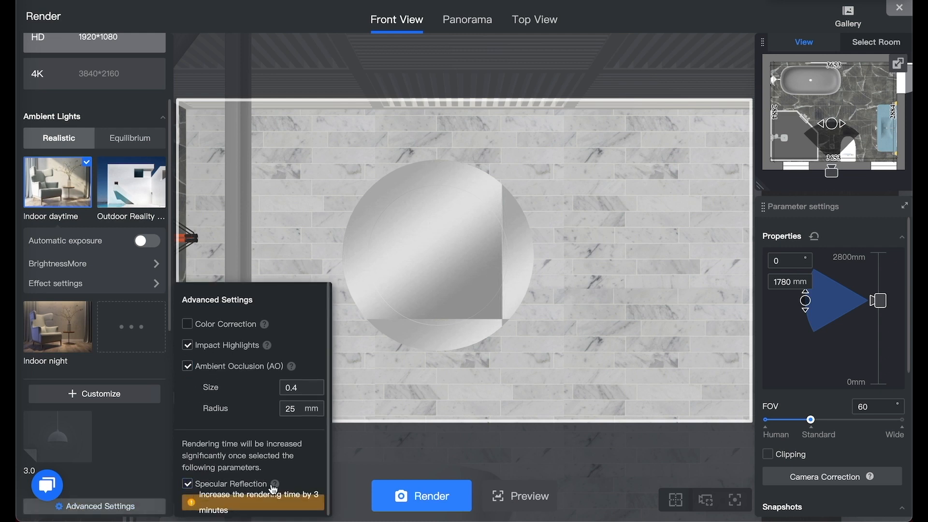
mouse_move(275, 485)
click(143, 473)
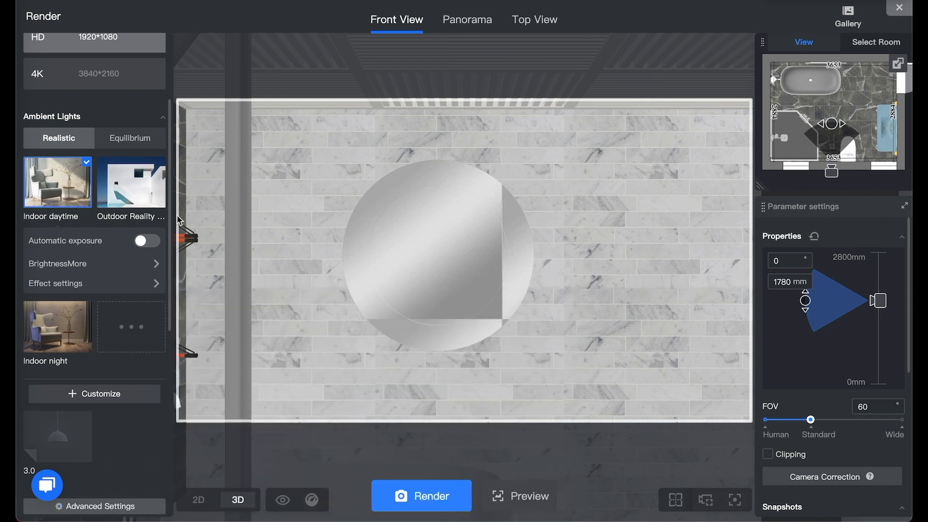
Step: Examine the mirror's reflection up close in the Indoor daytime rendering from the gallery, and open the Indoor night rendering
mouse_move(848, 16)
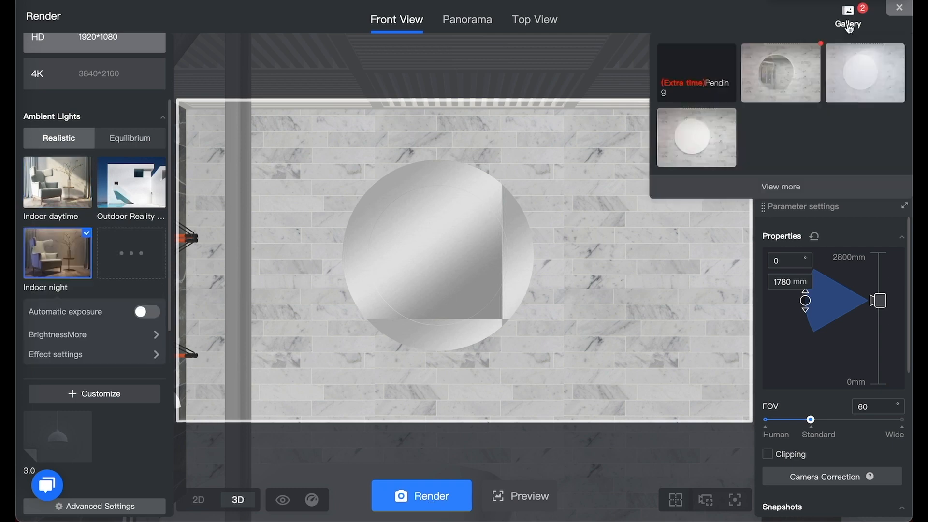
click(781, 77)
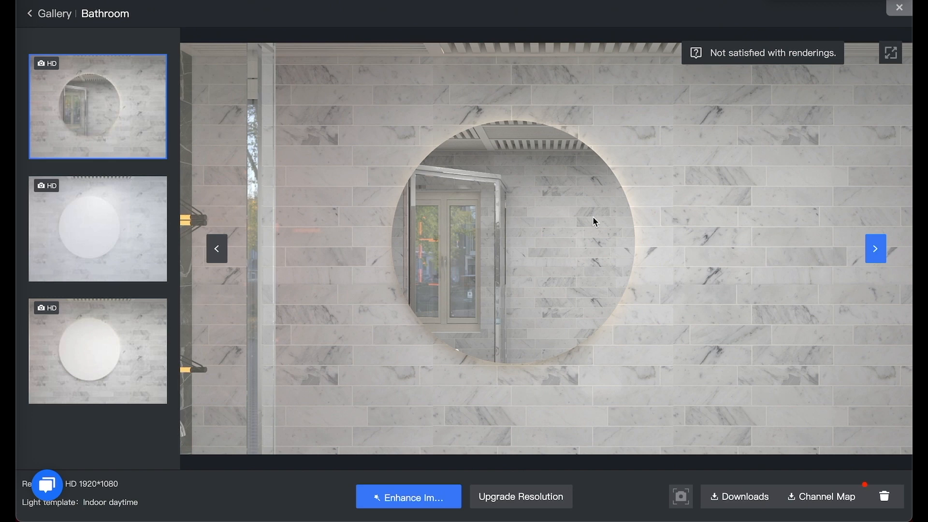
scroll(481, 196, up, 3)
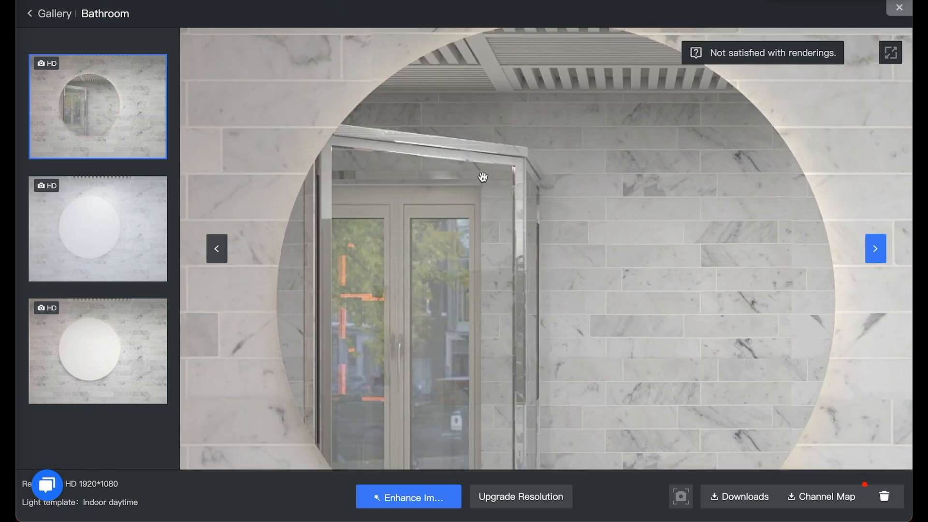
scroll(483, 177, down, 3)
scroll(483, 177, up, 2)
scroll(461, 112, down, 2)
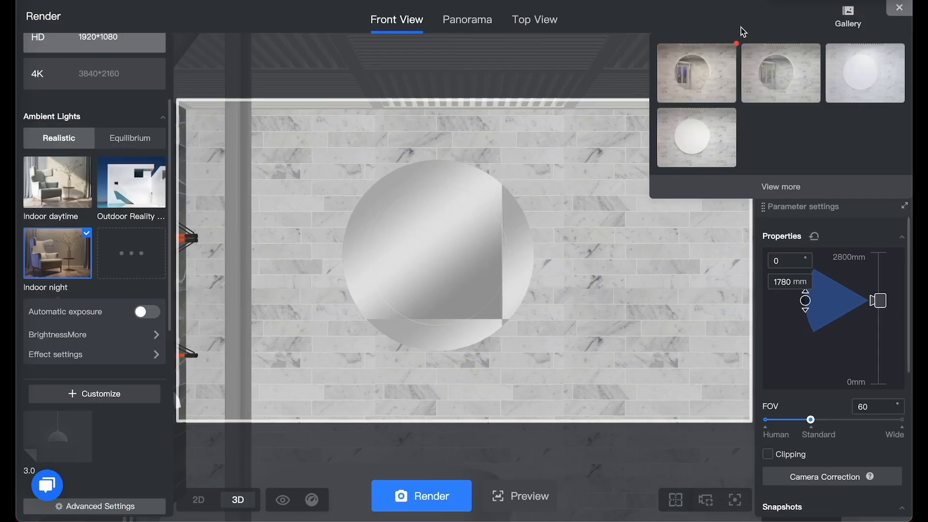
click(706, 66)
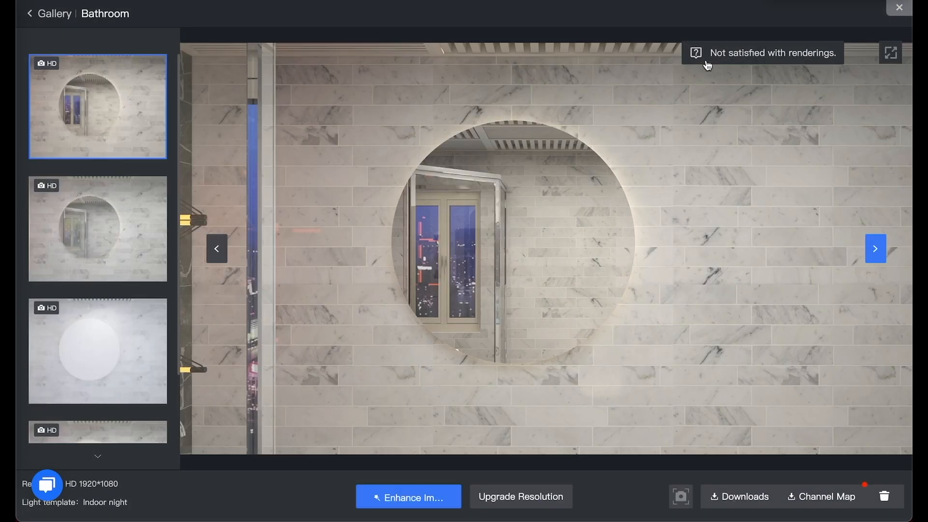